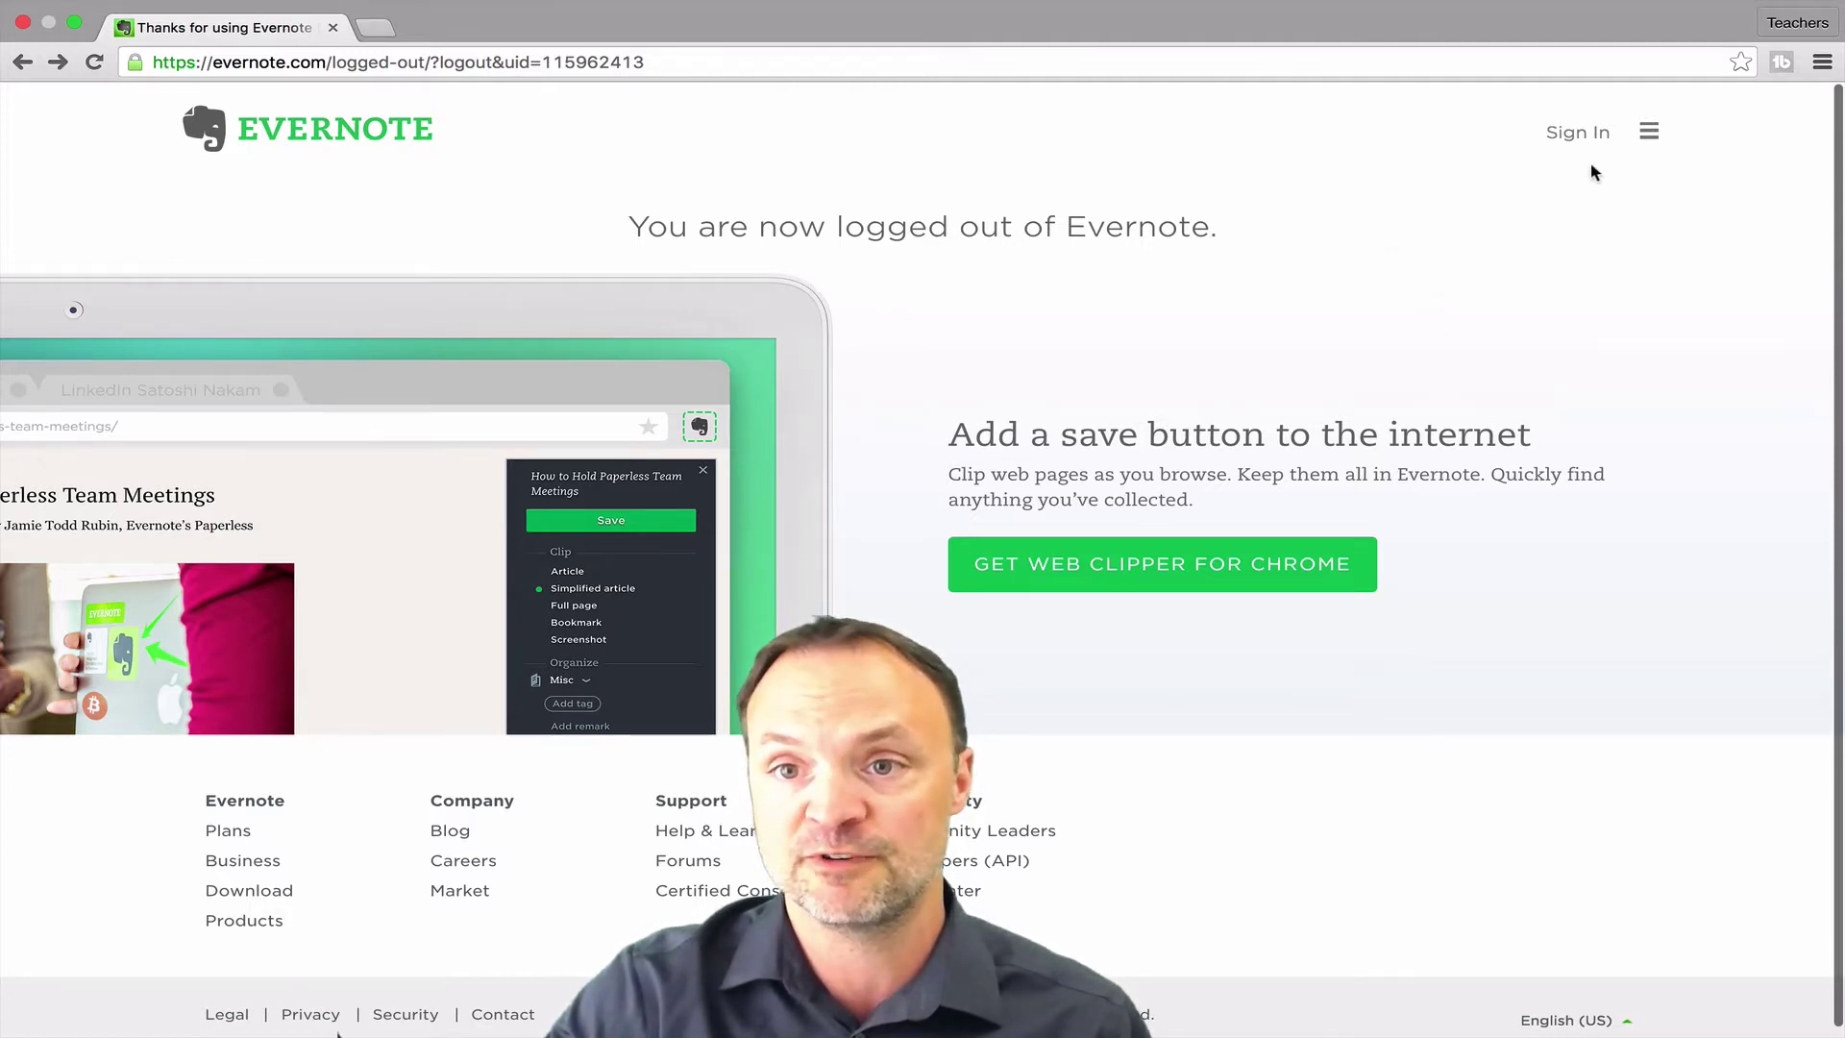
Sign in to Evernote Web and switch to the beta note editor.
click(1649, 132)
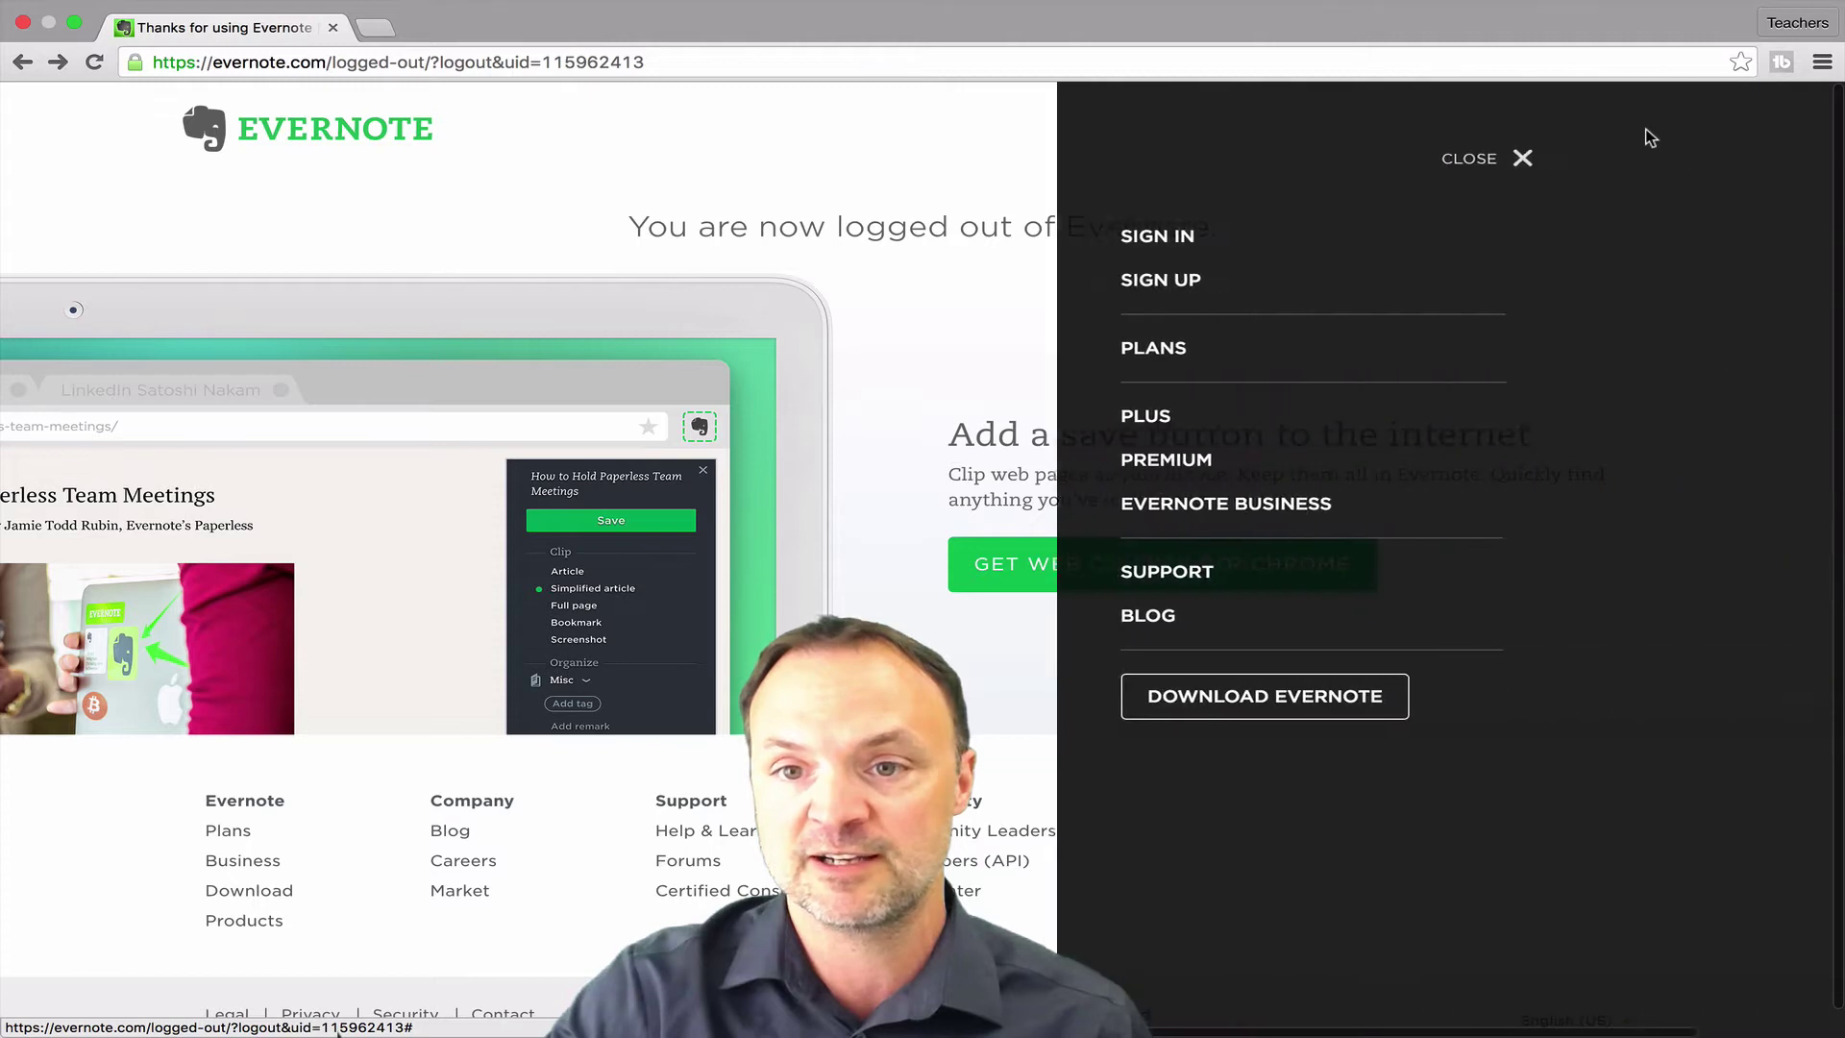
click(1154, 238)
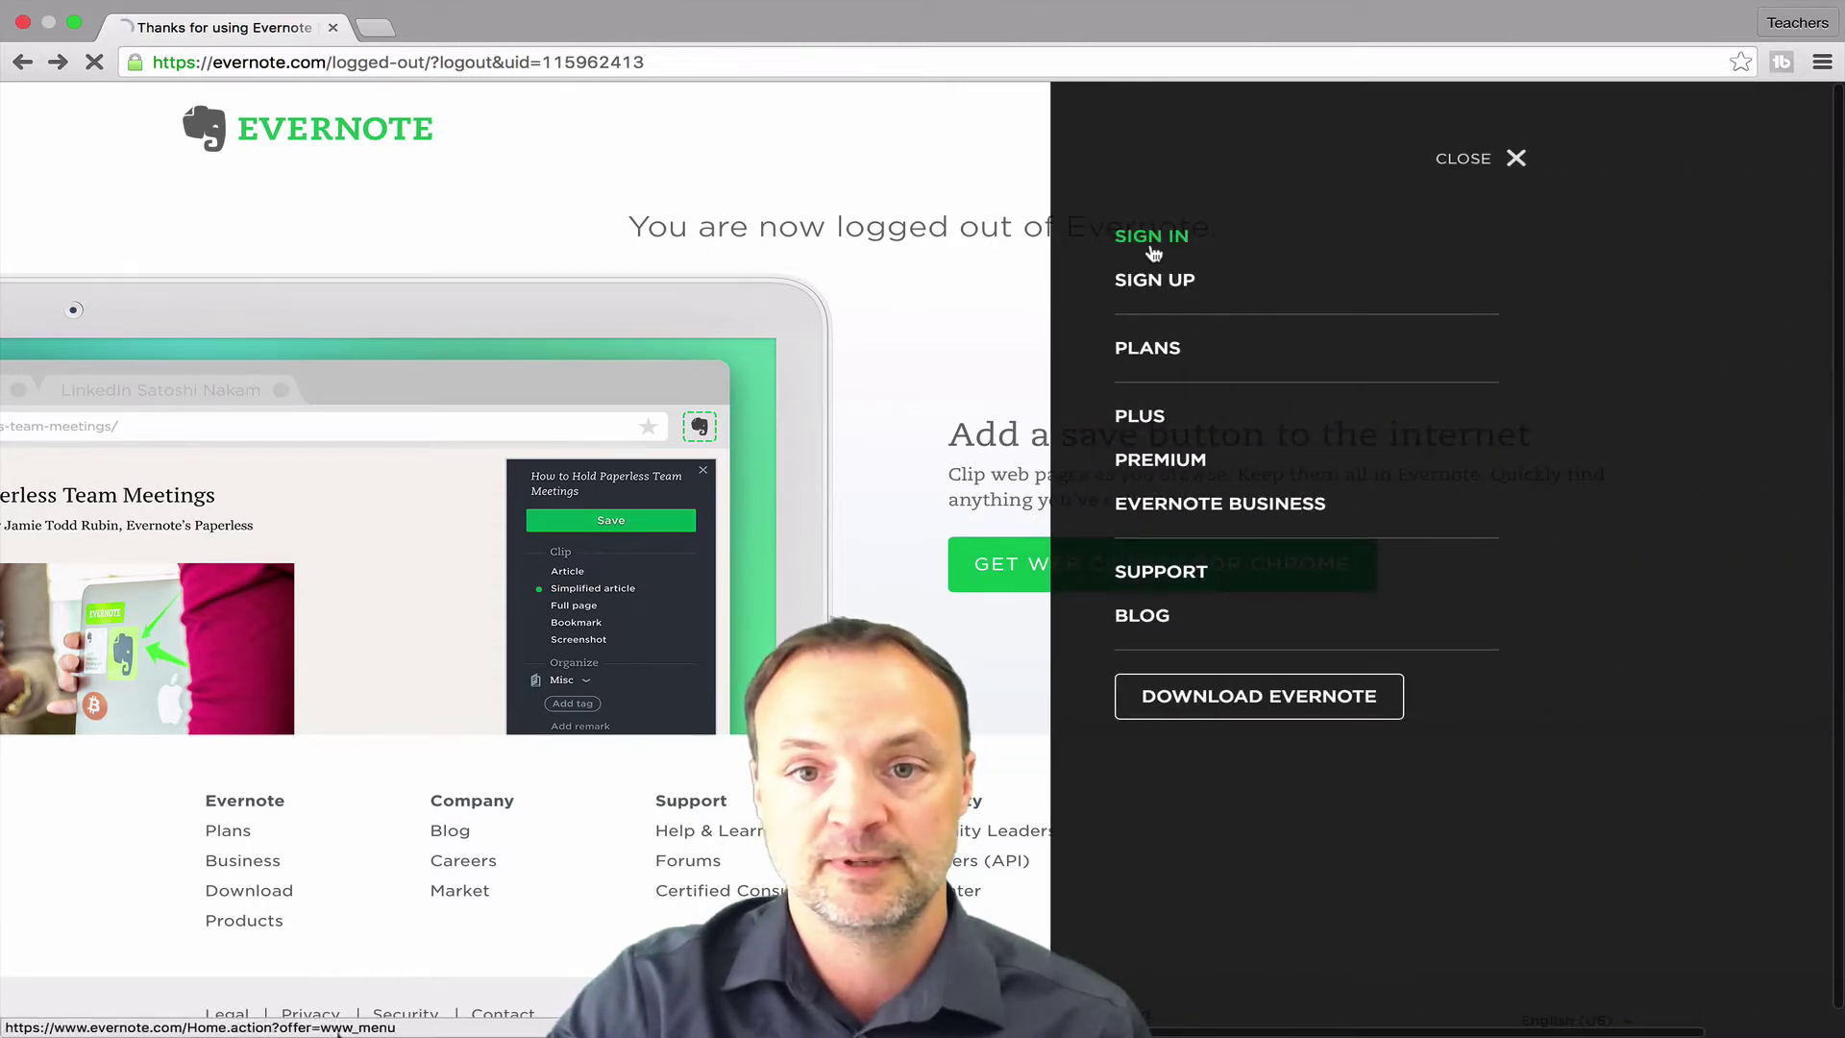
key(Return)
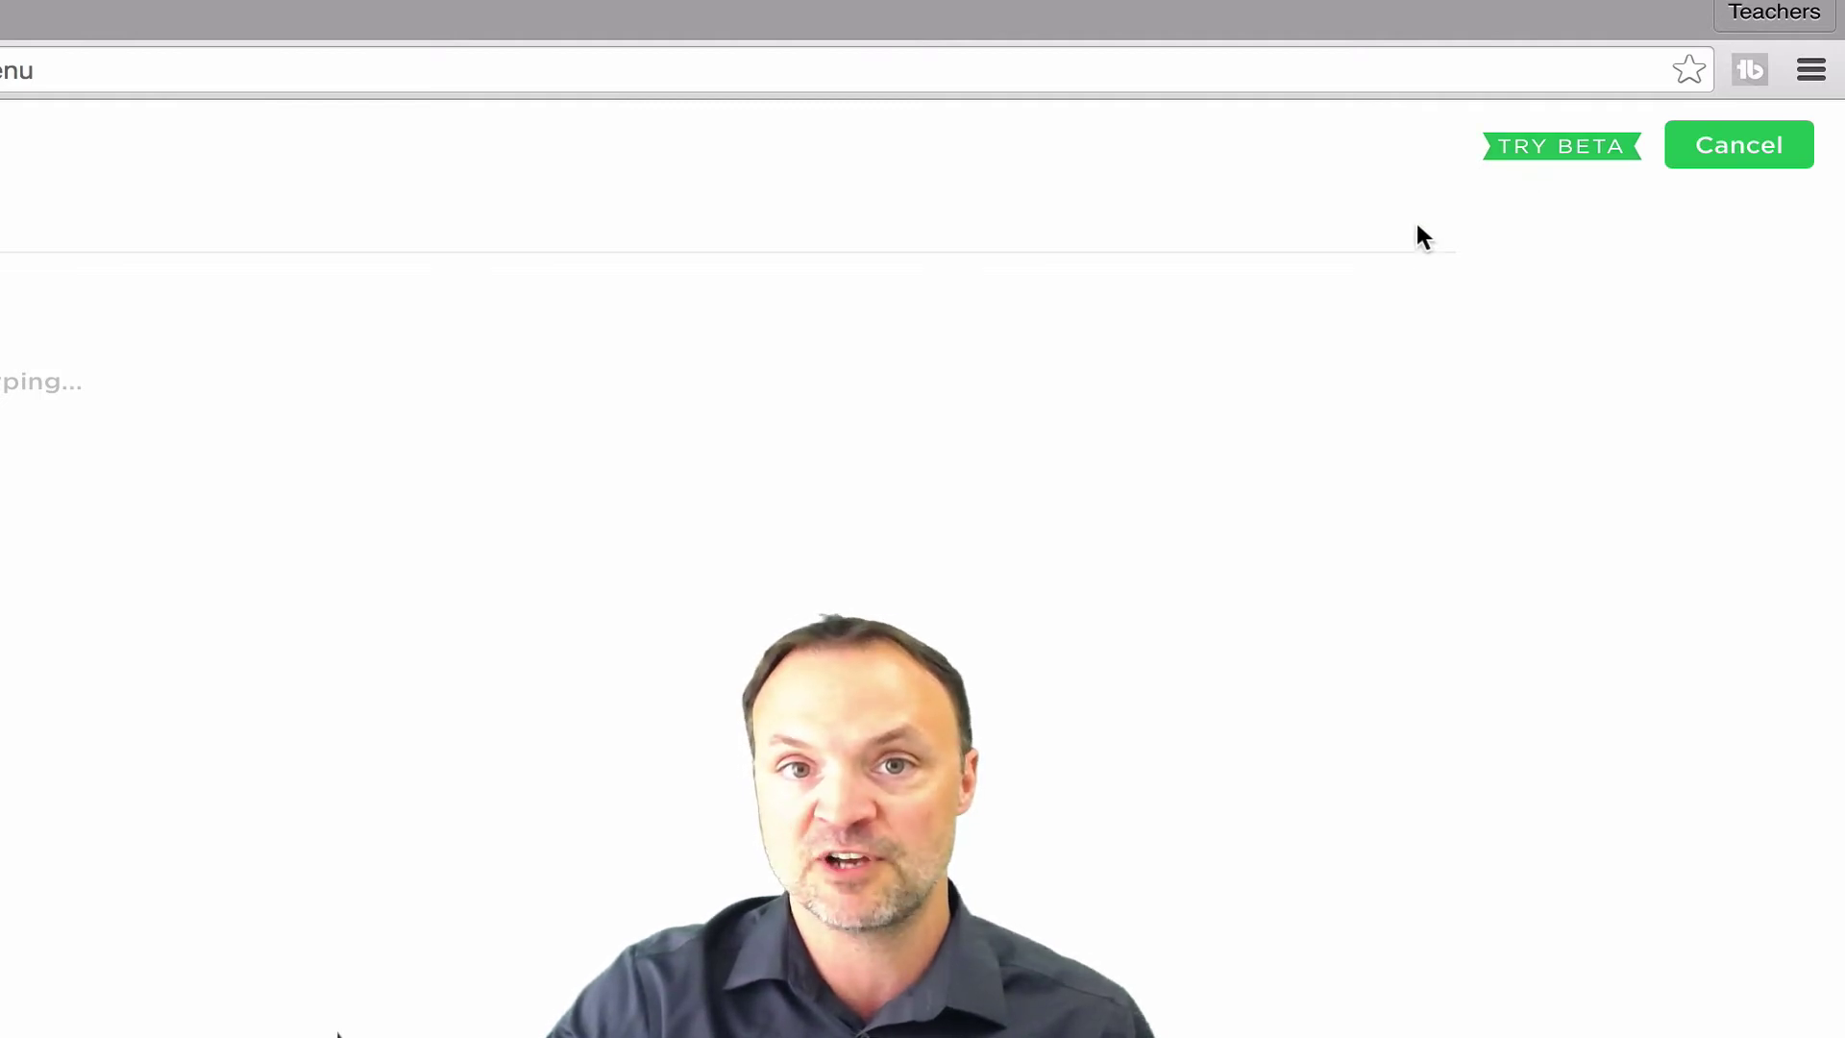
click(1543, 151)
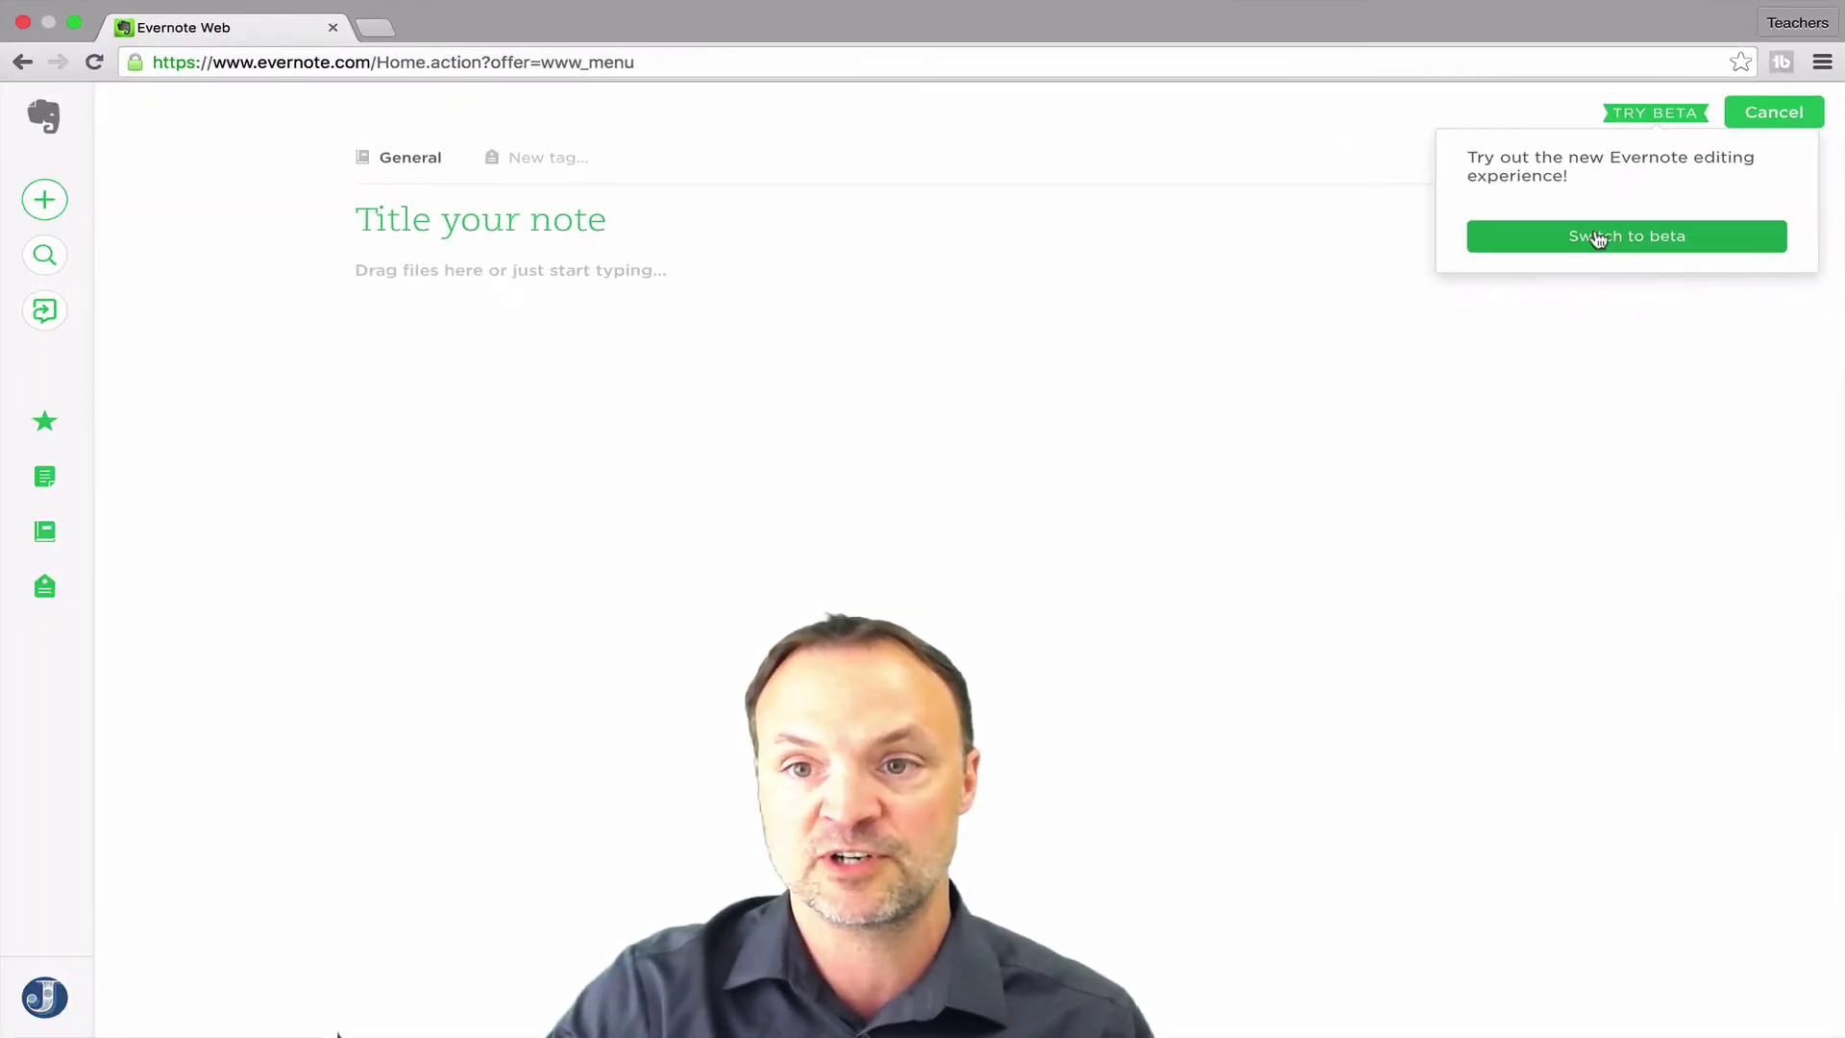
click(1599, 237)
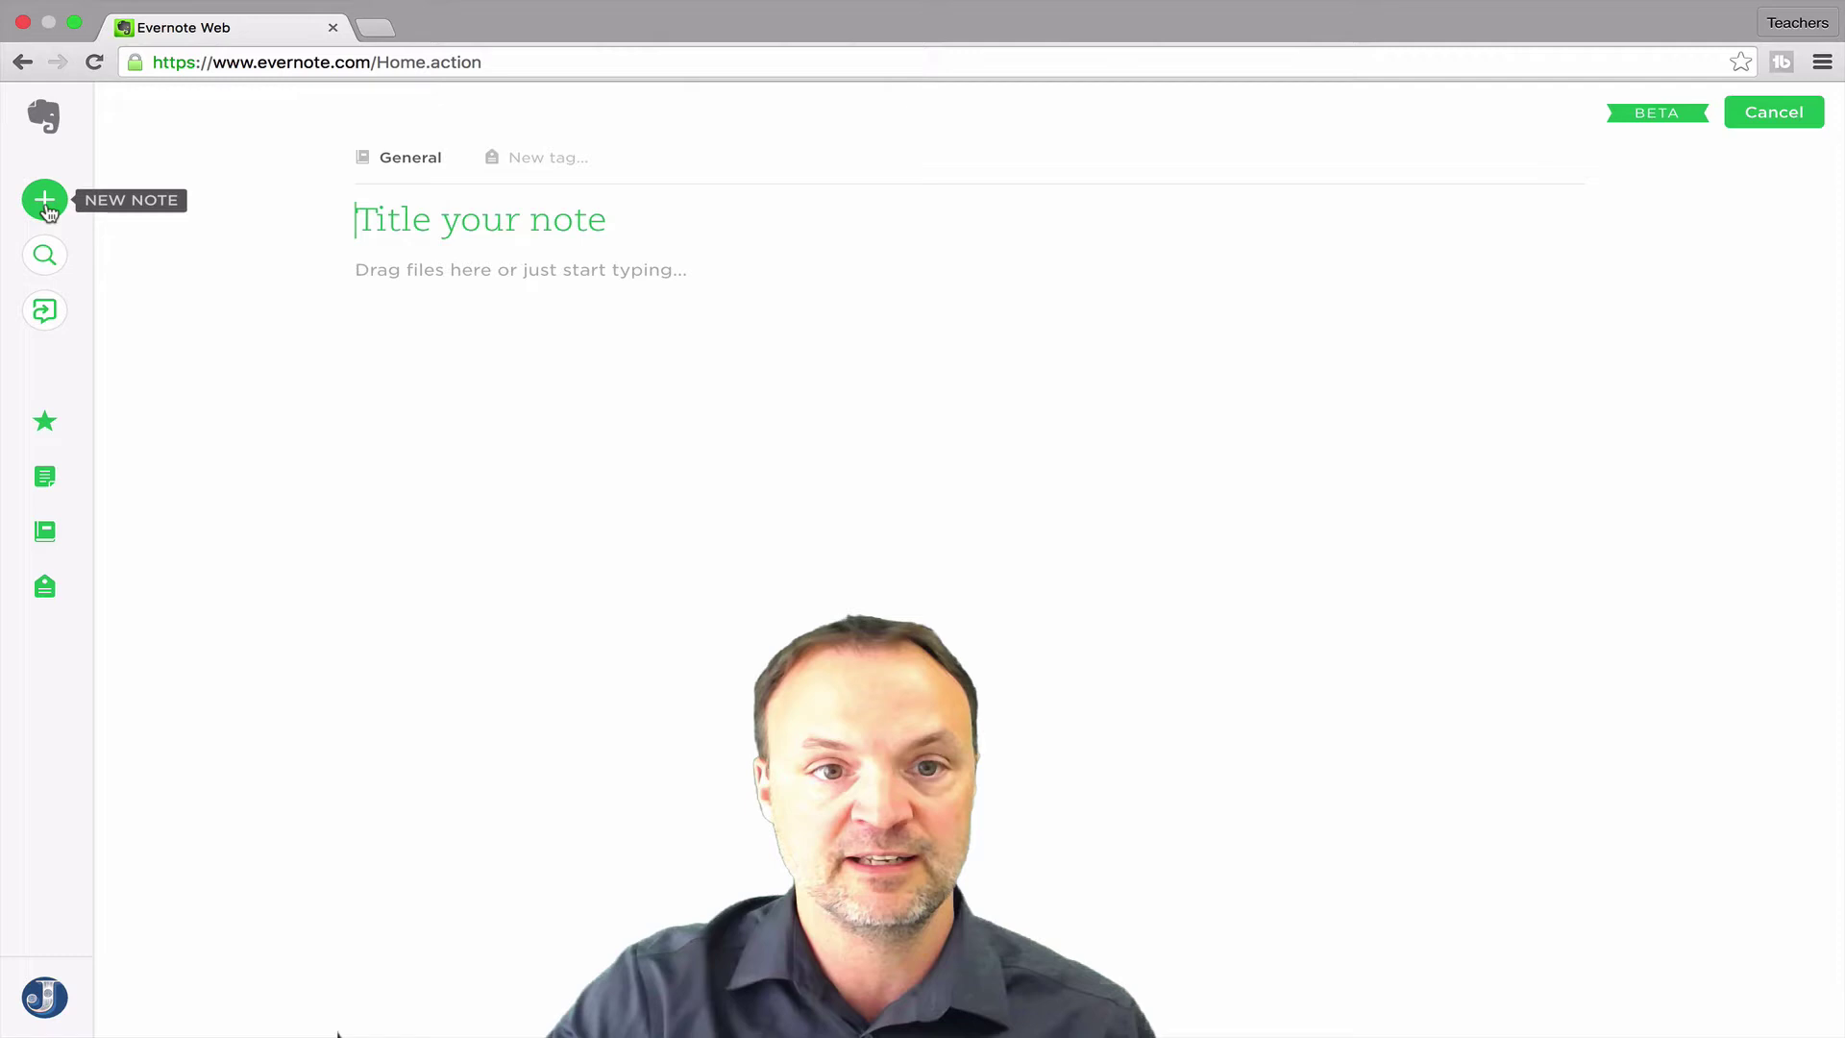
text(T)
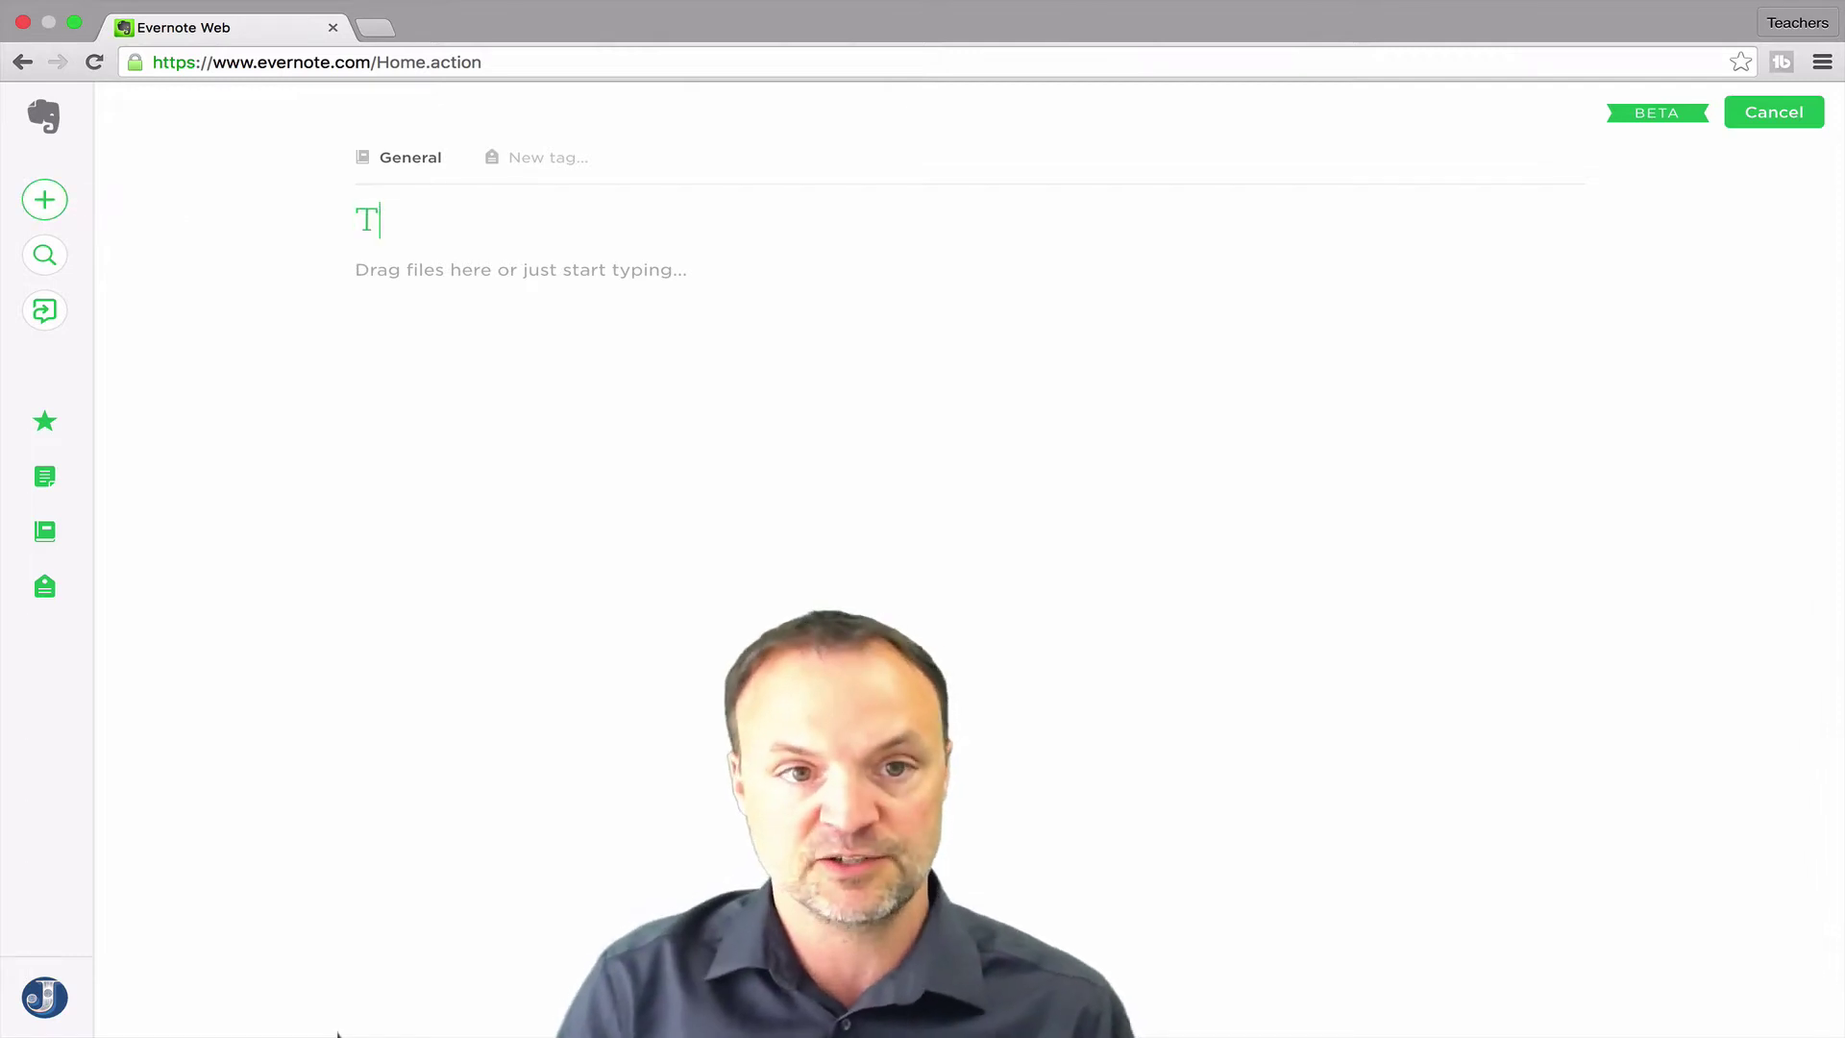
text(est)
Title the note 'Test' and allow Evernote to access the chosen Google account's Drive.
click(429, 350)
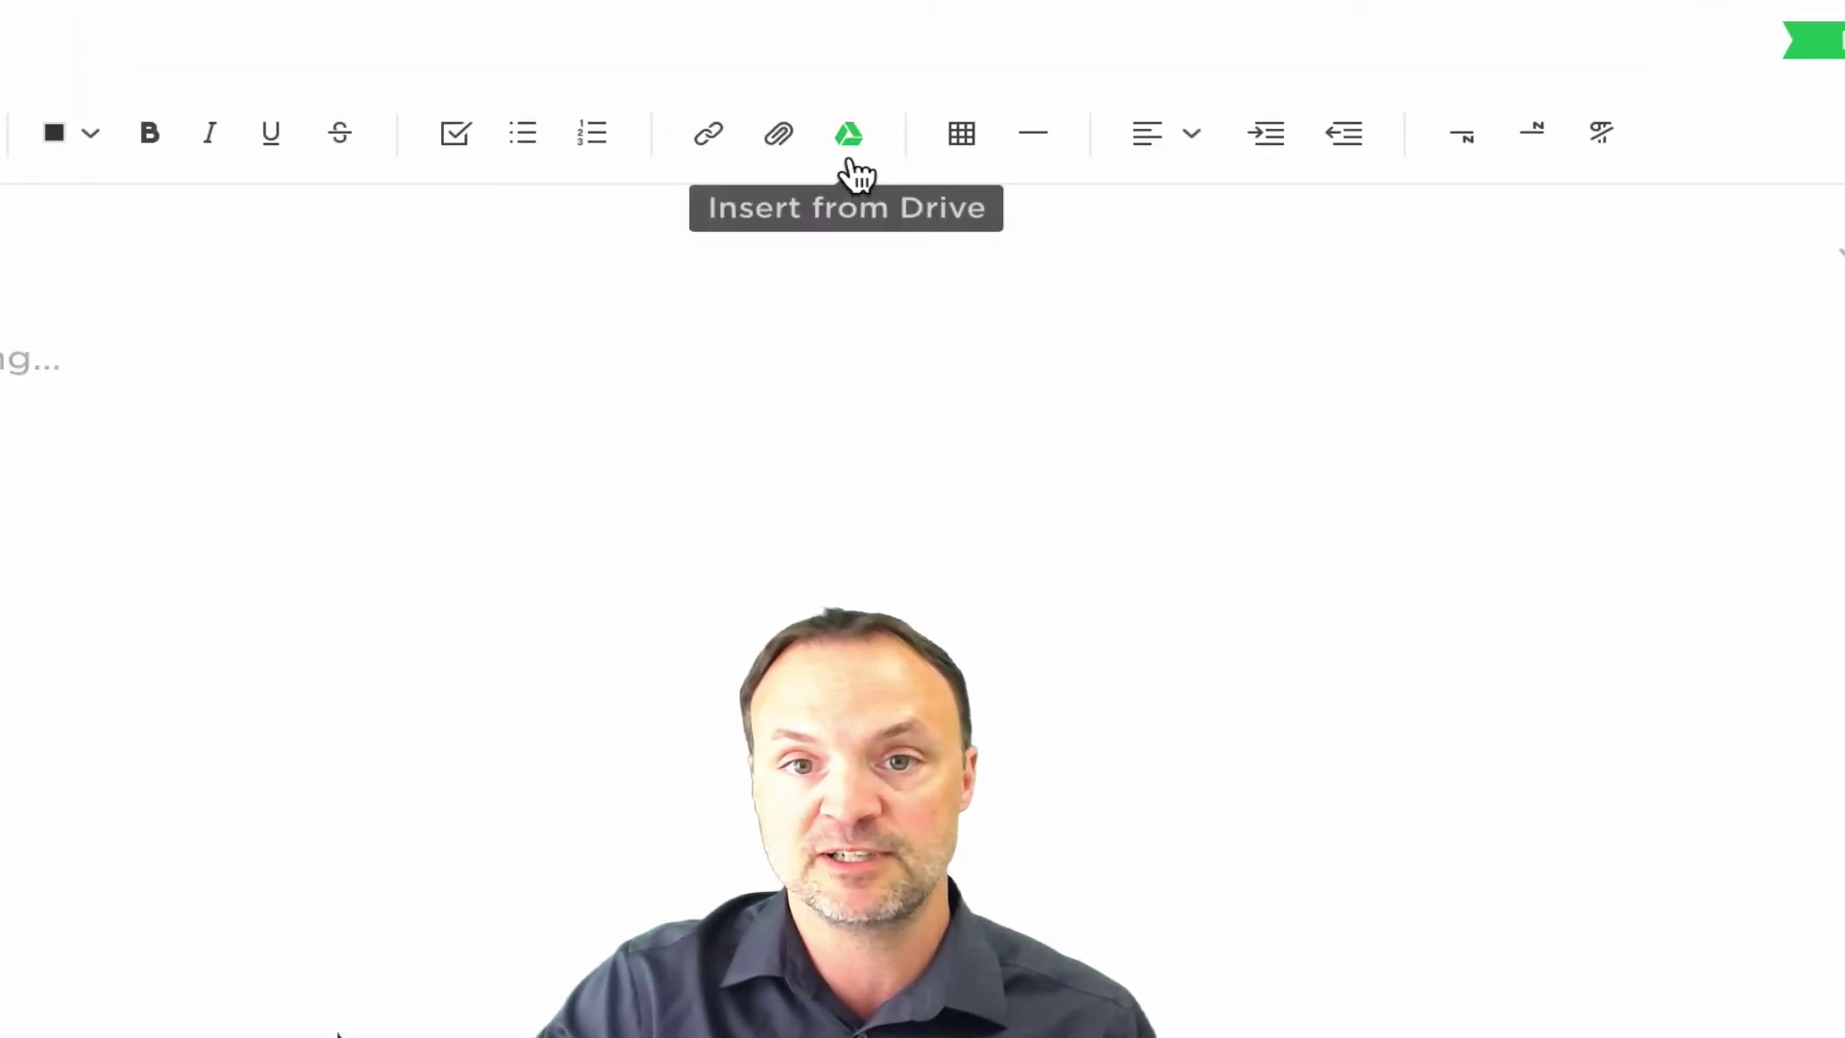
click(852, 161)
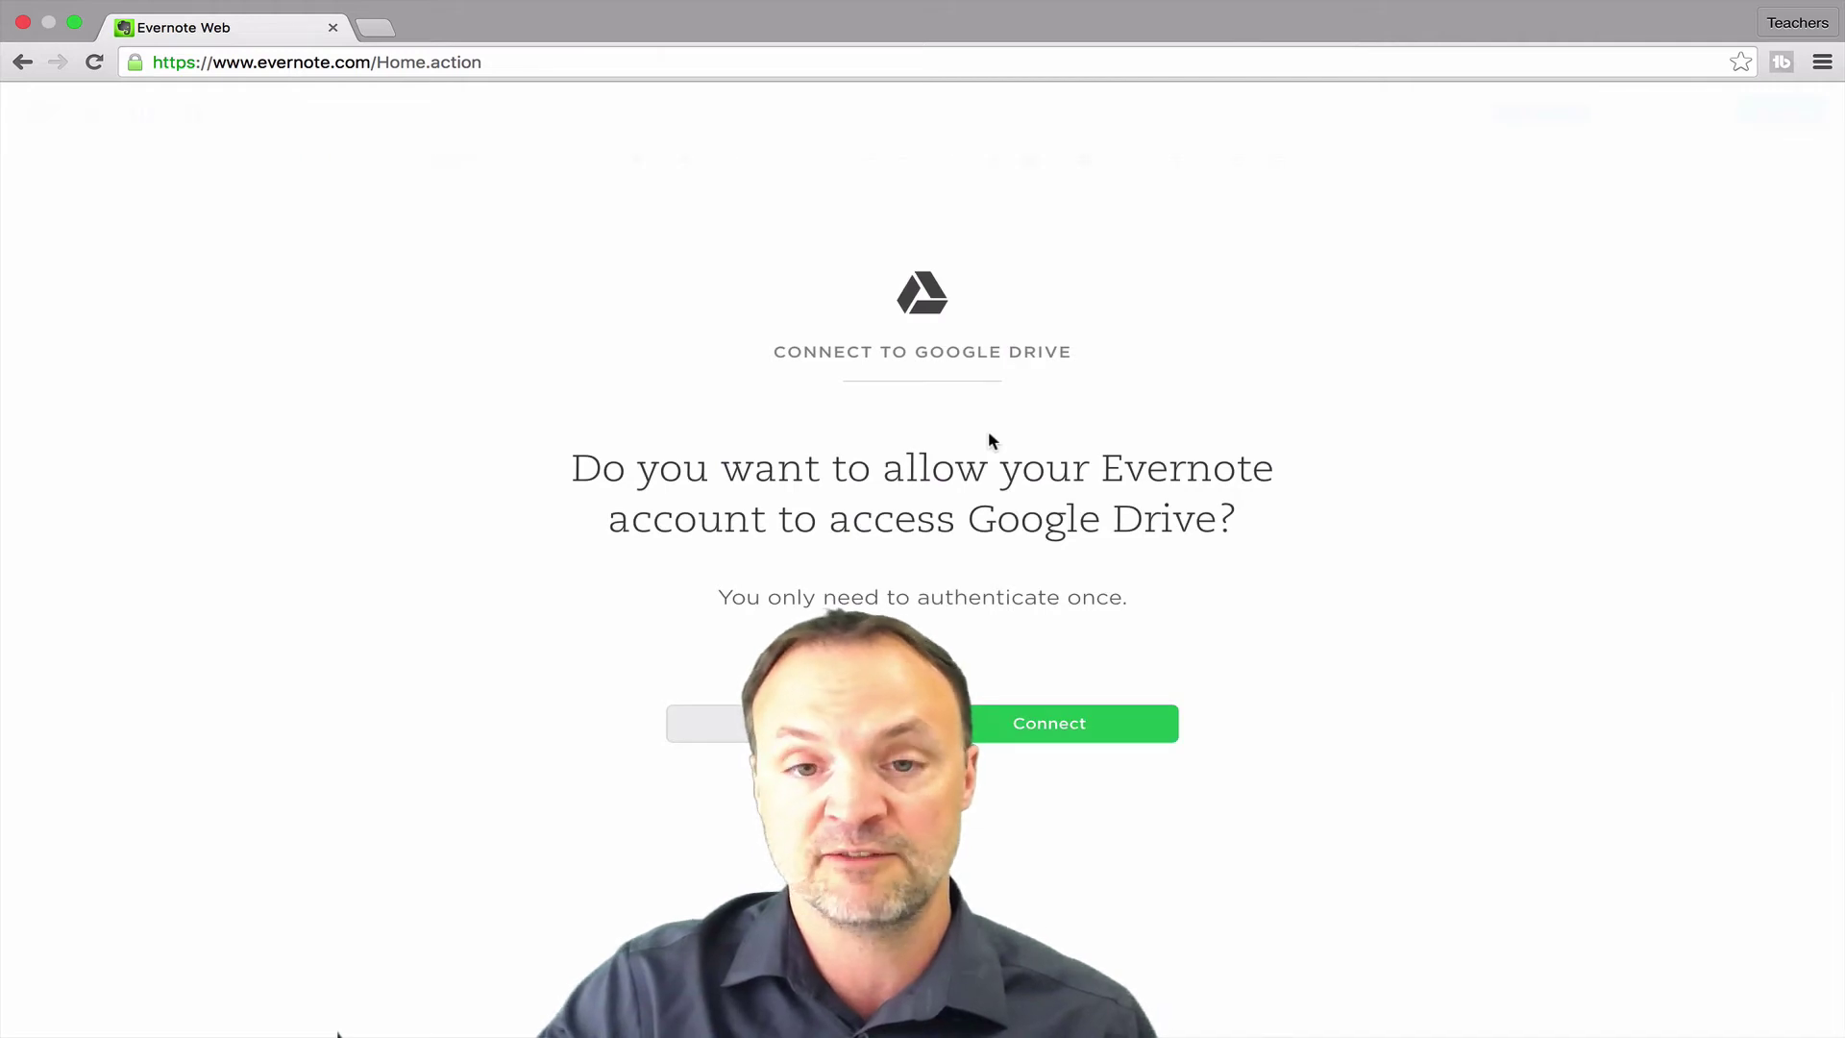
click(1026, 727)
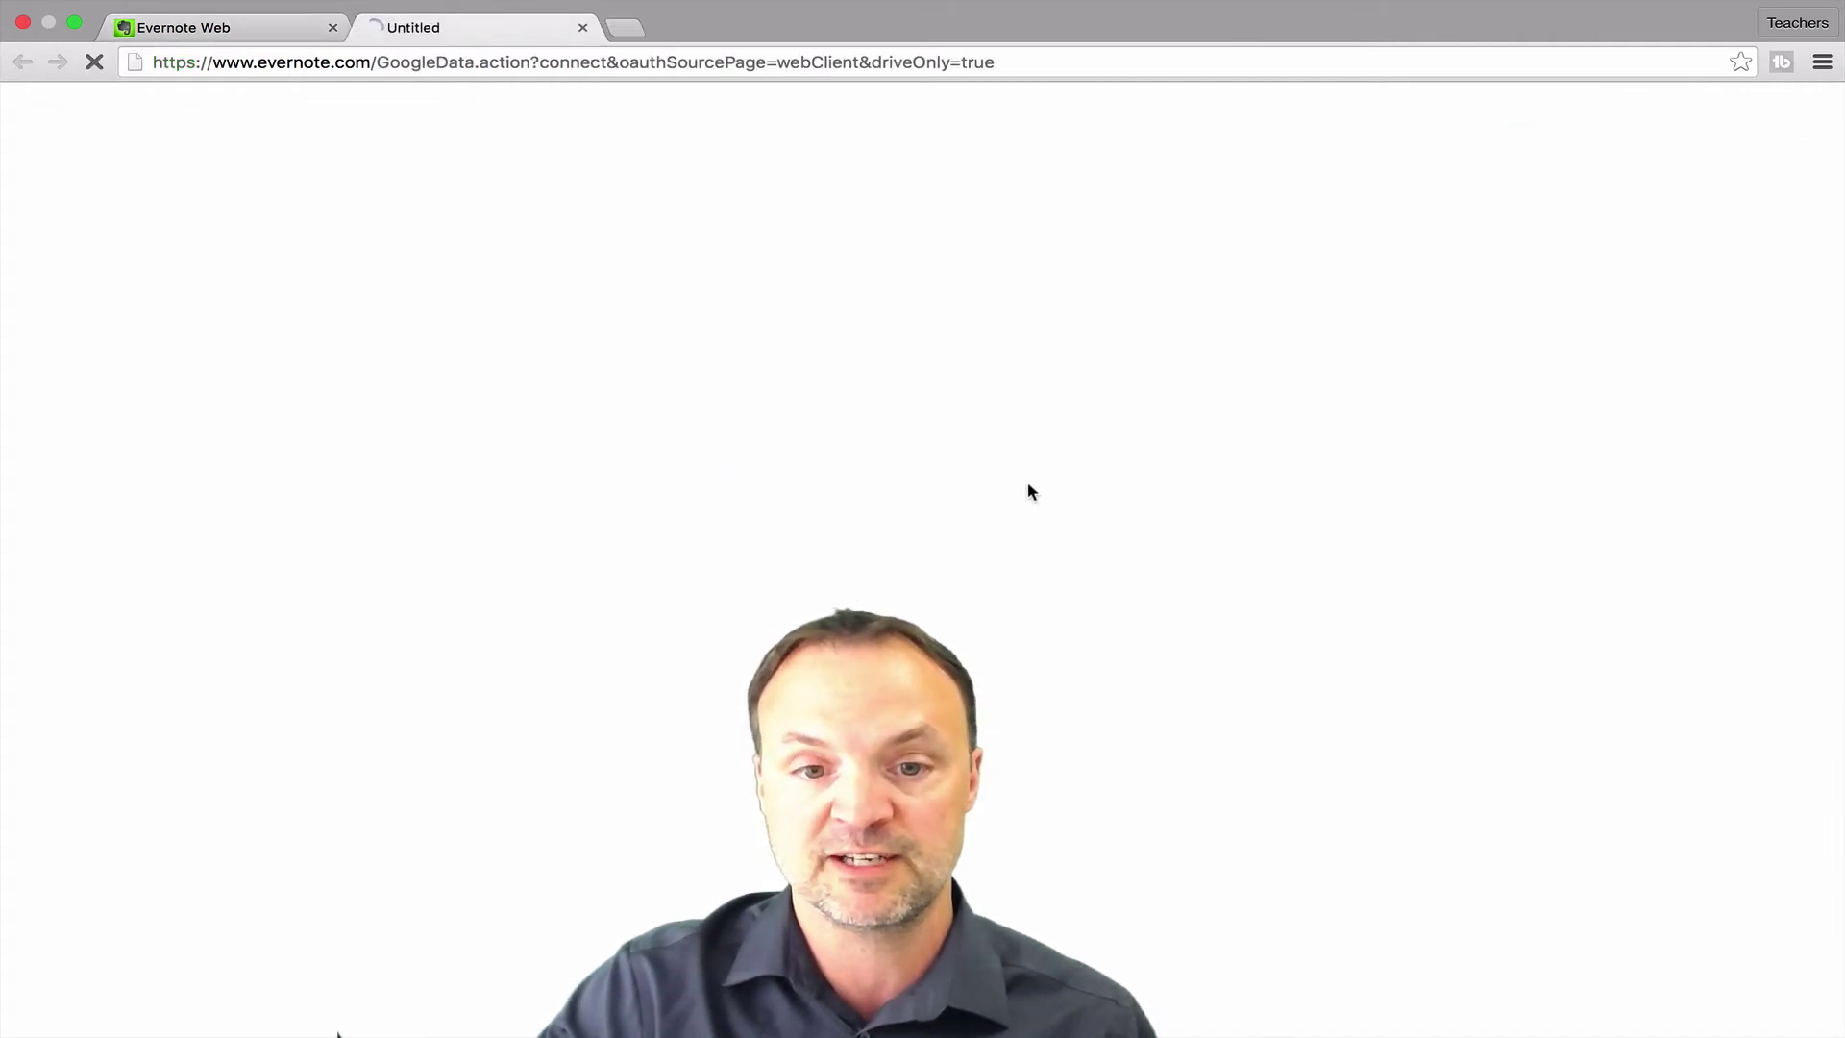
click(929, 281)
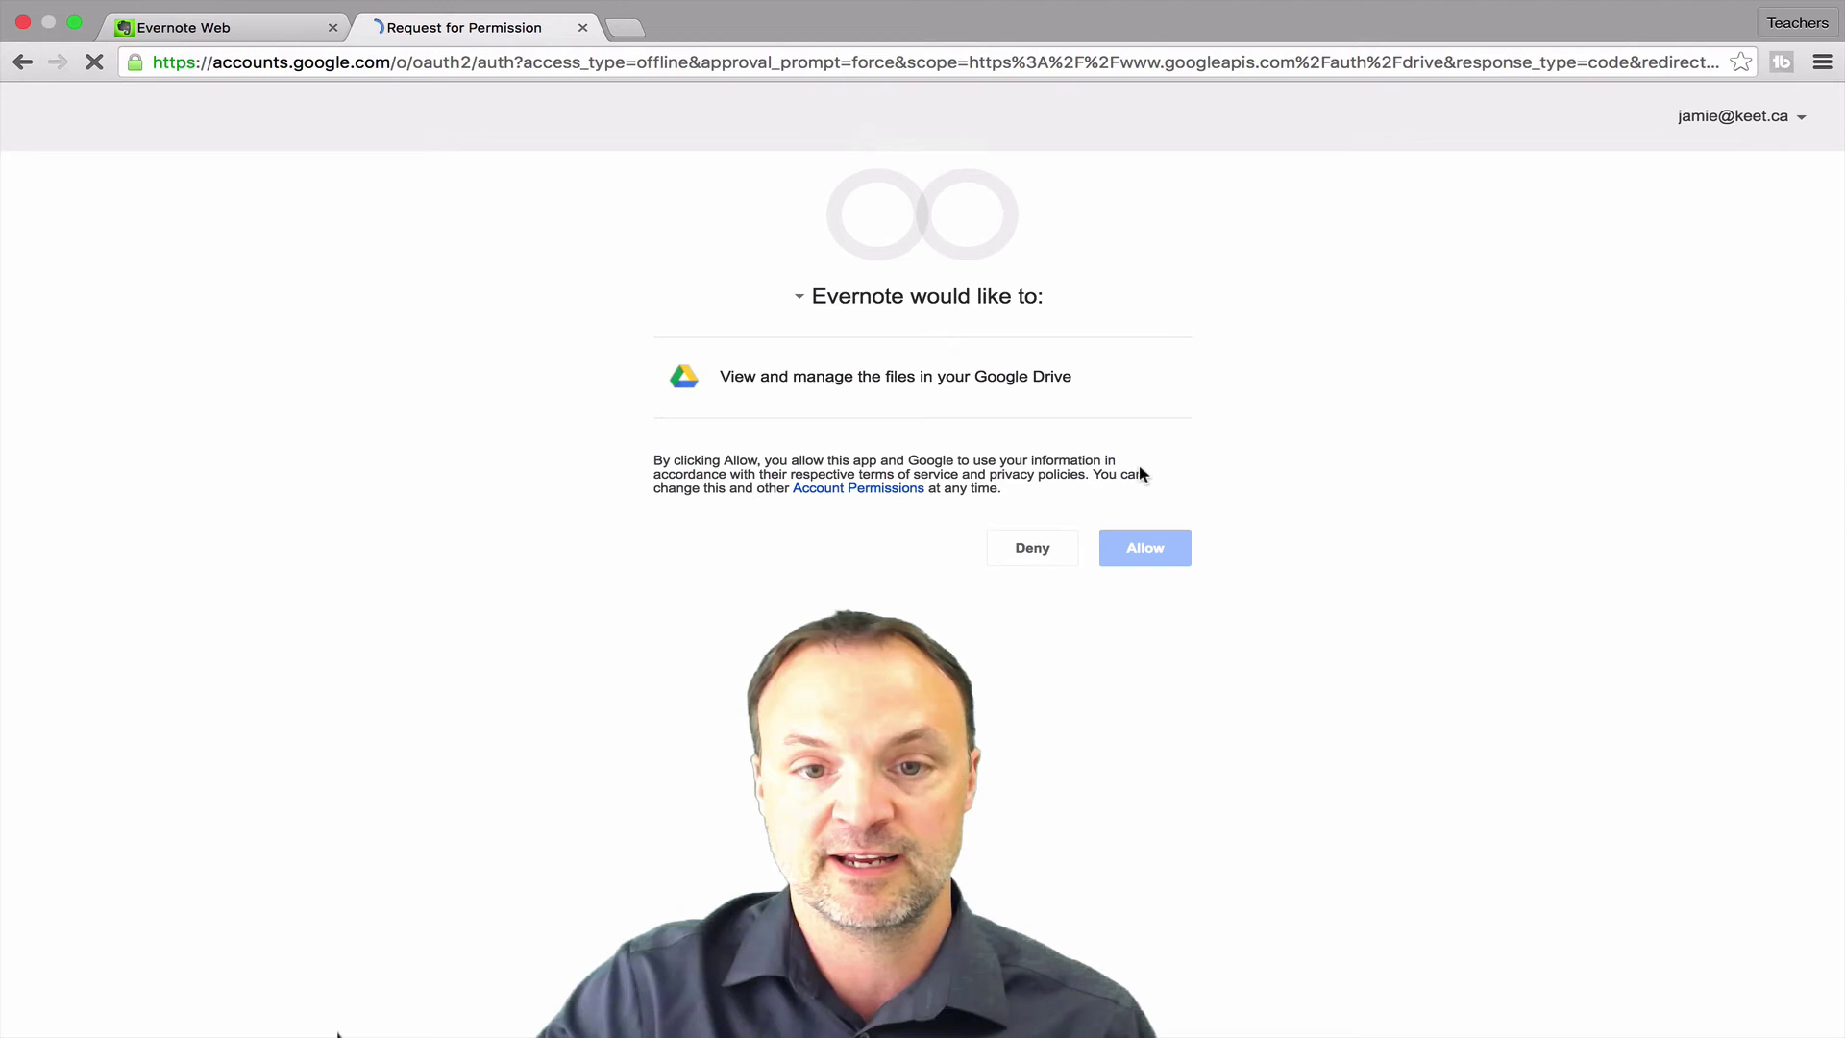
click(1136, 553)
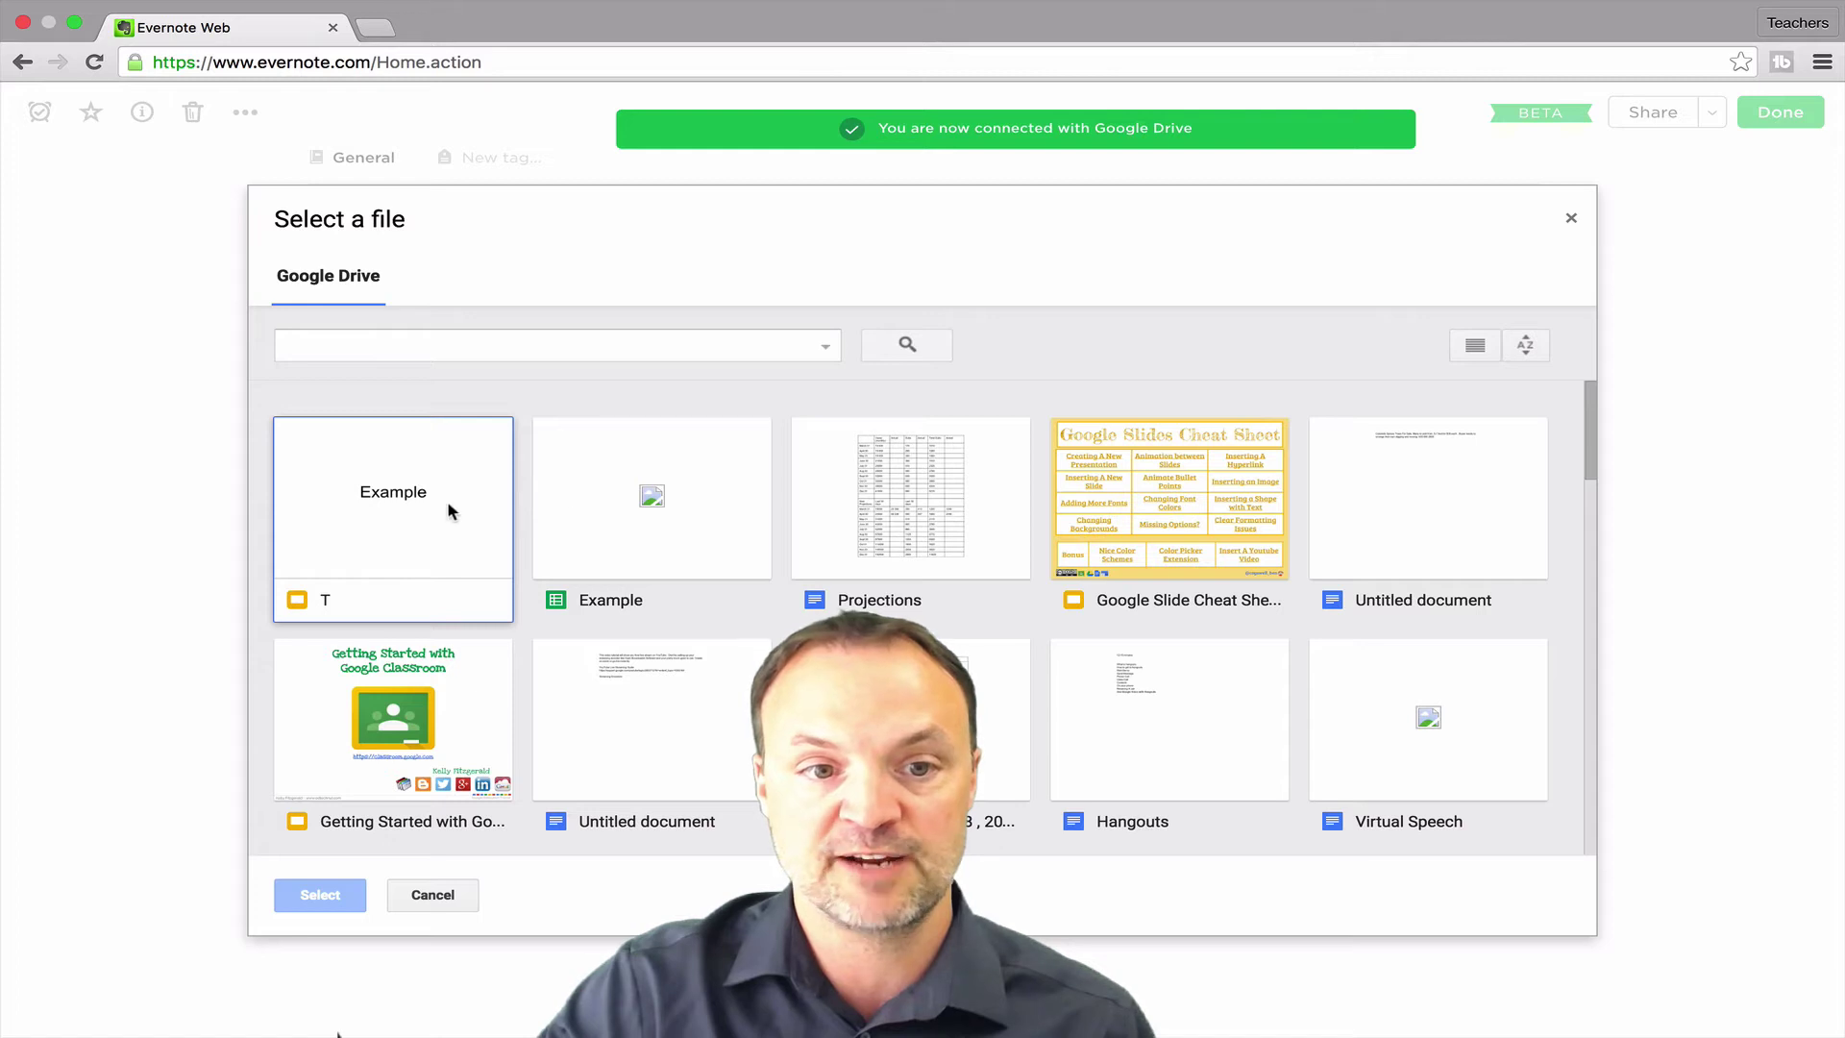
Insert the 'Example' spreadsheet from the Drive file picker into the note.
click(678, 606)
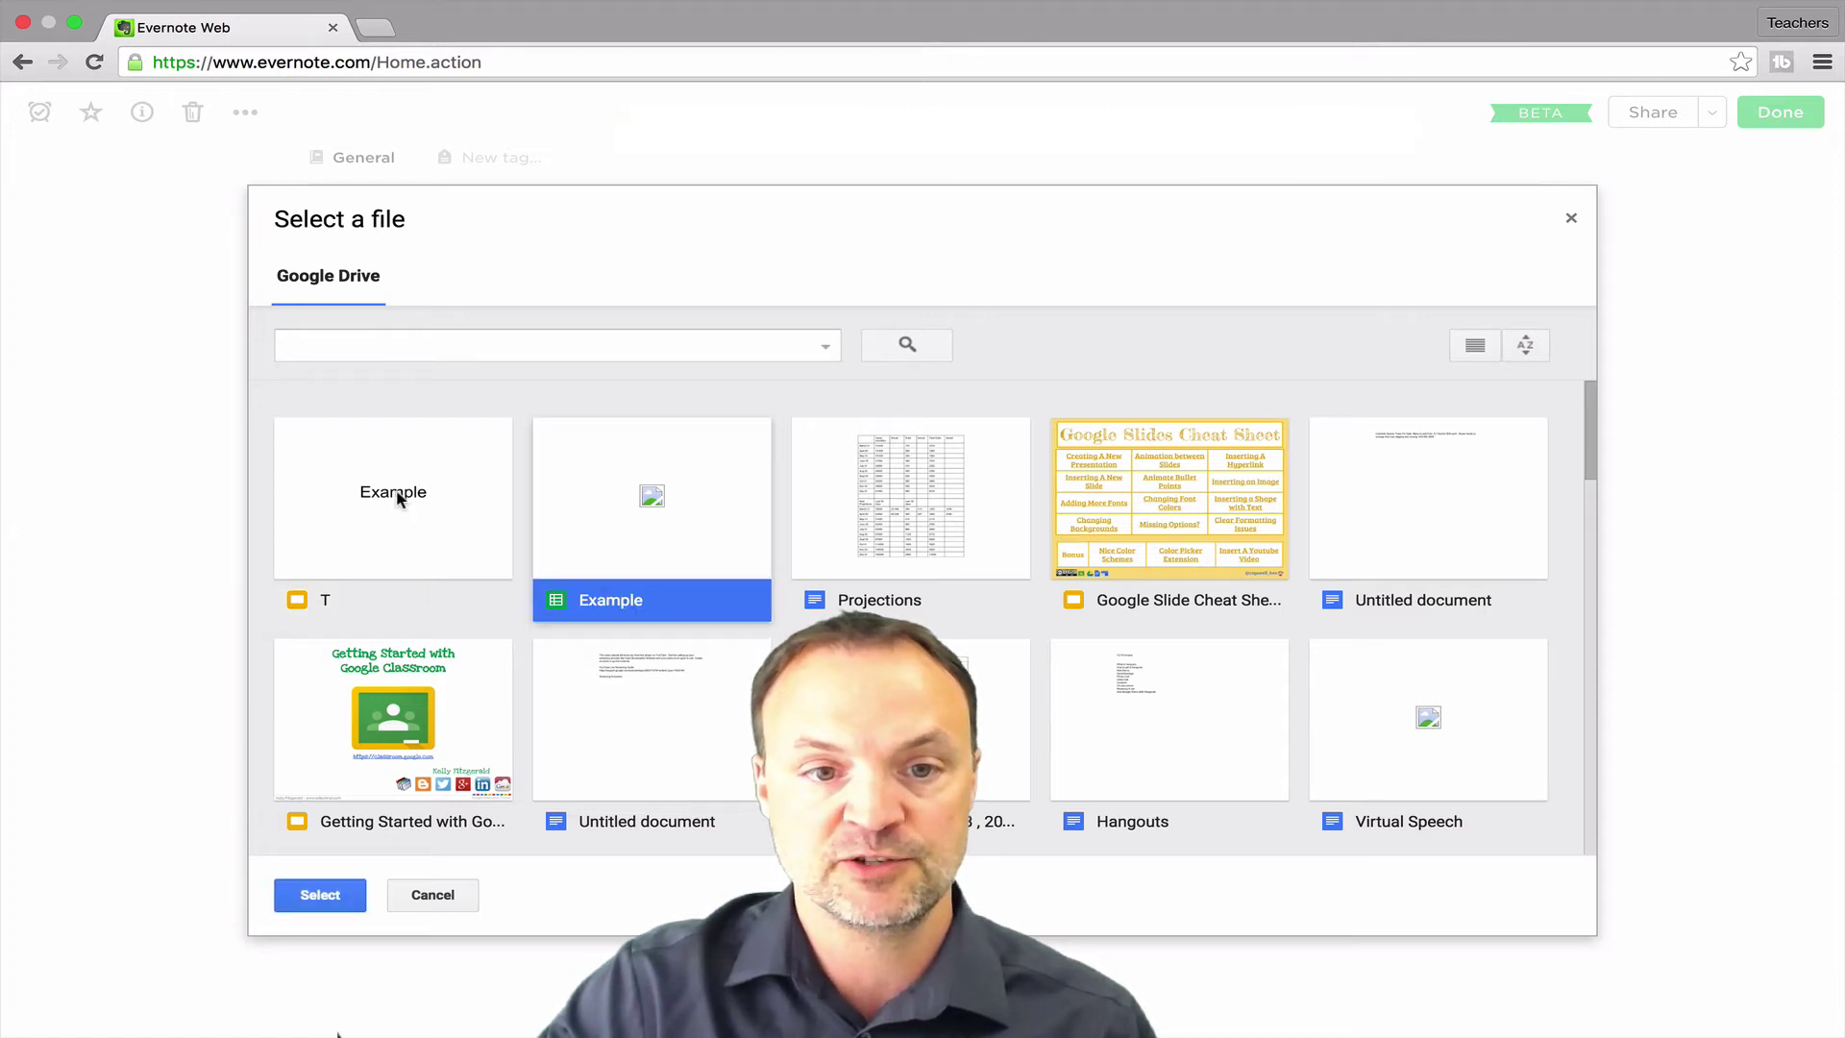
click(474, 491)
click(652, 499)
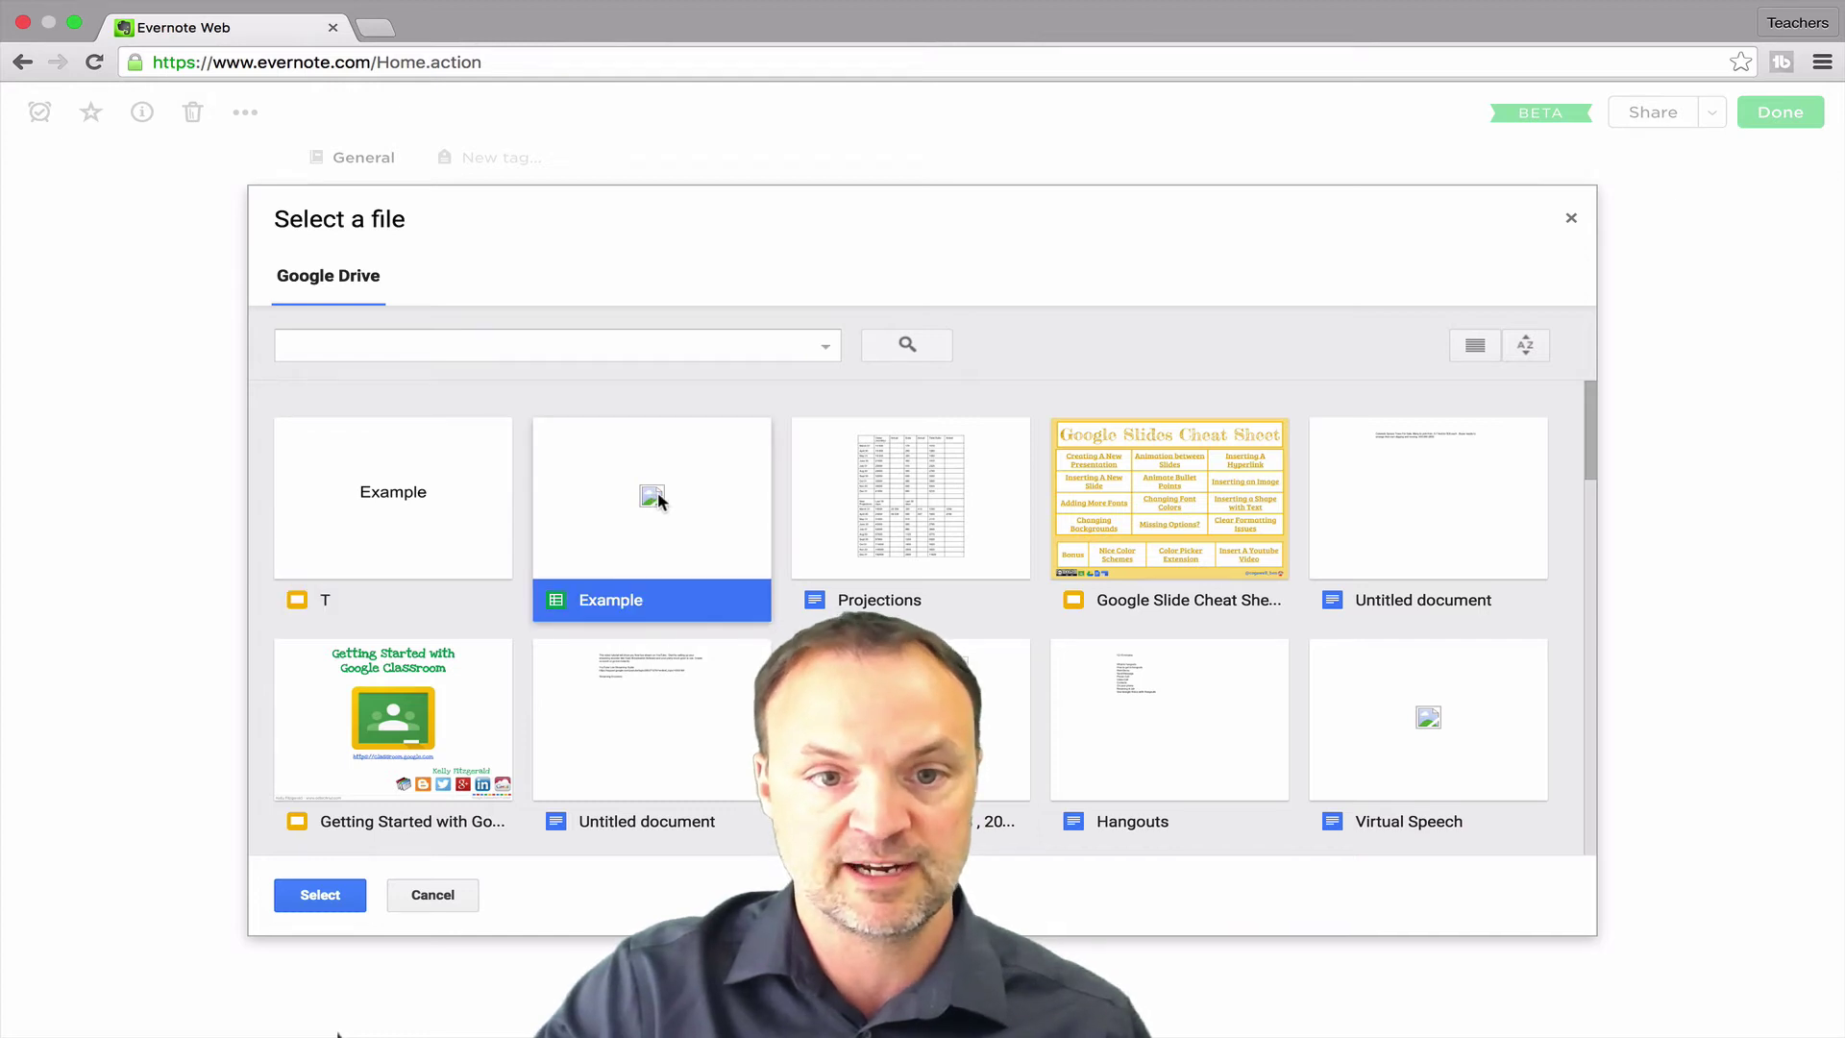
double_click(656, 497)
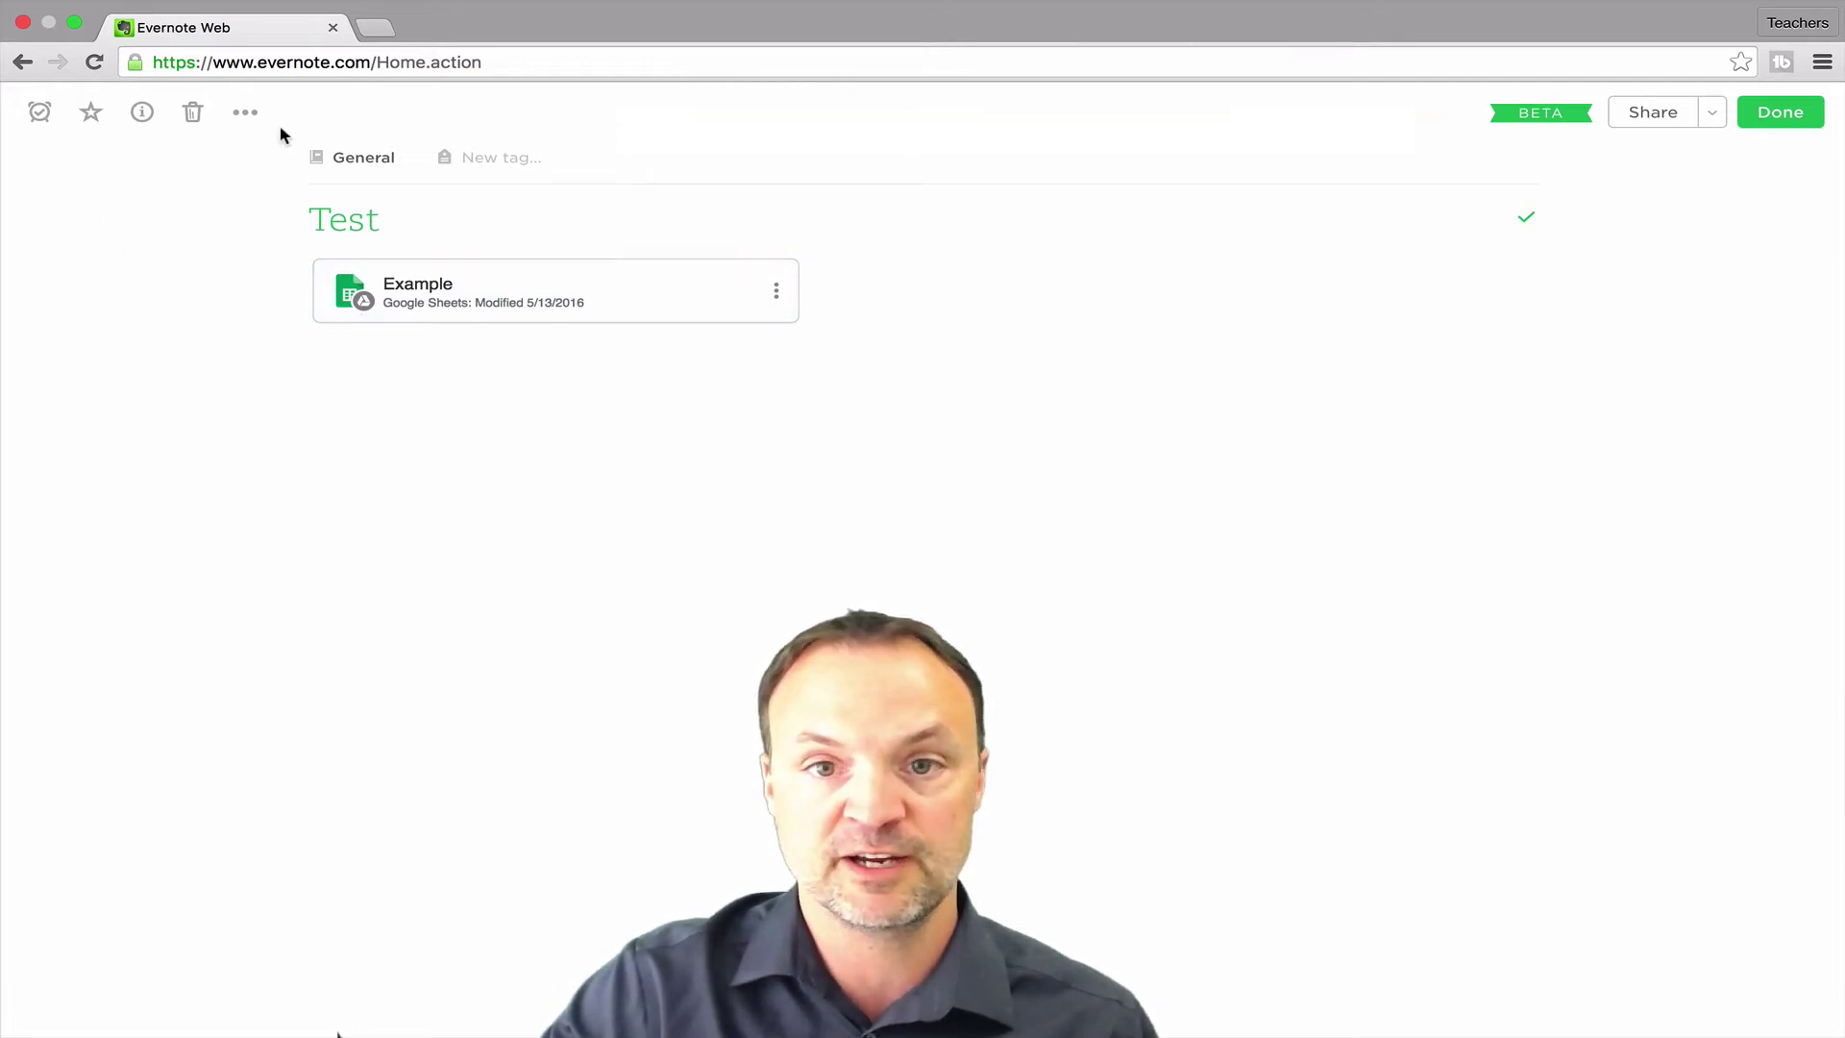
Search the notes for 'example' and open the Test note from the results.
click(1779, 112)
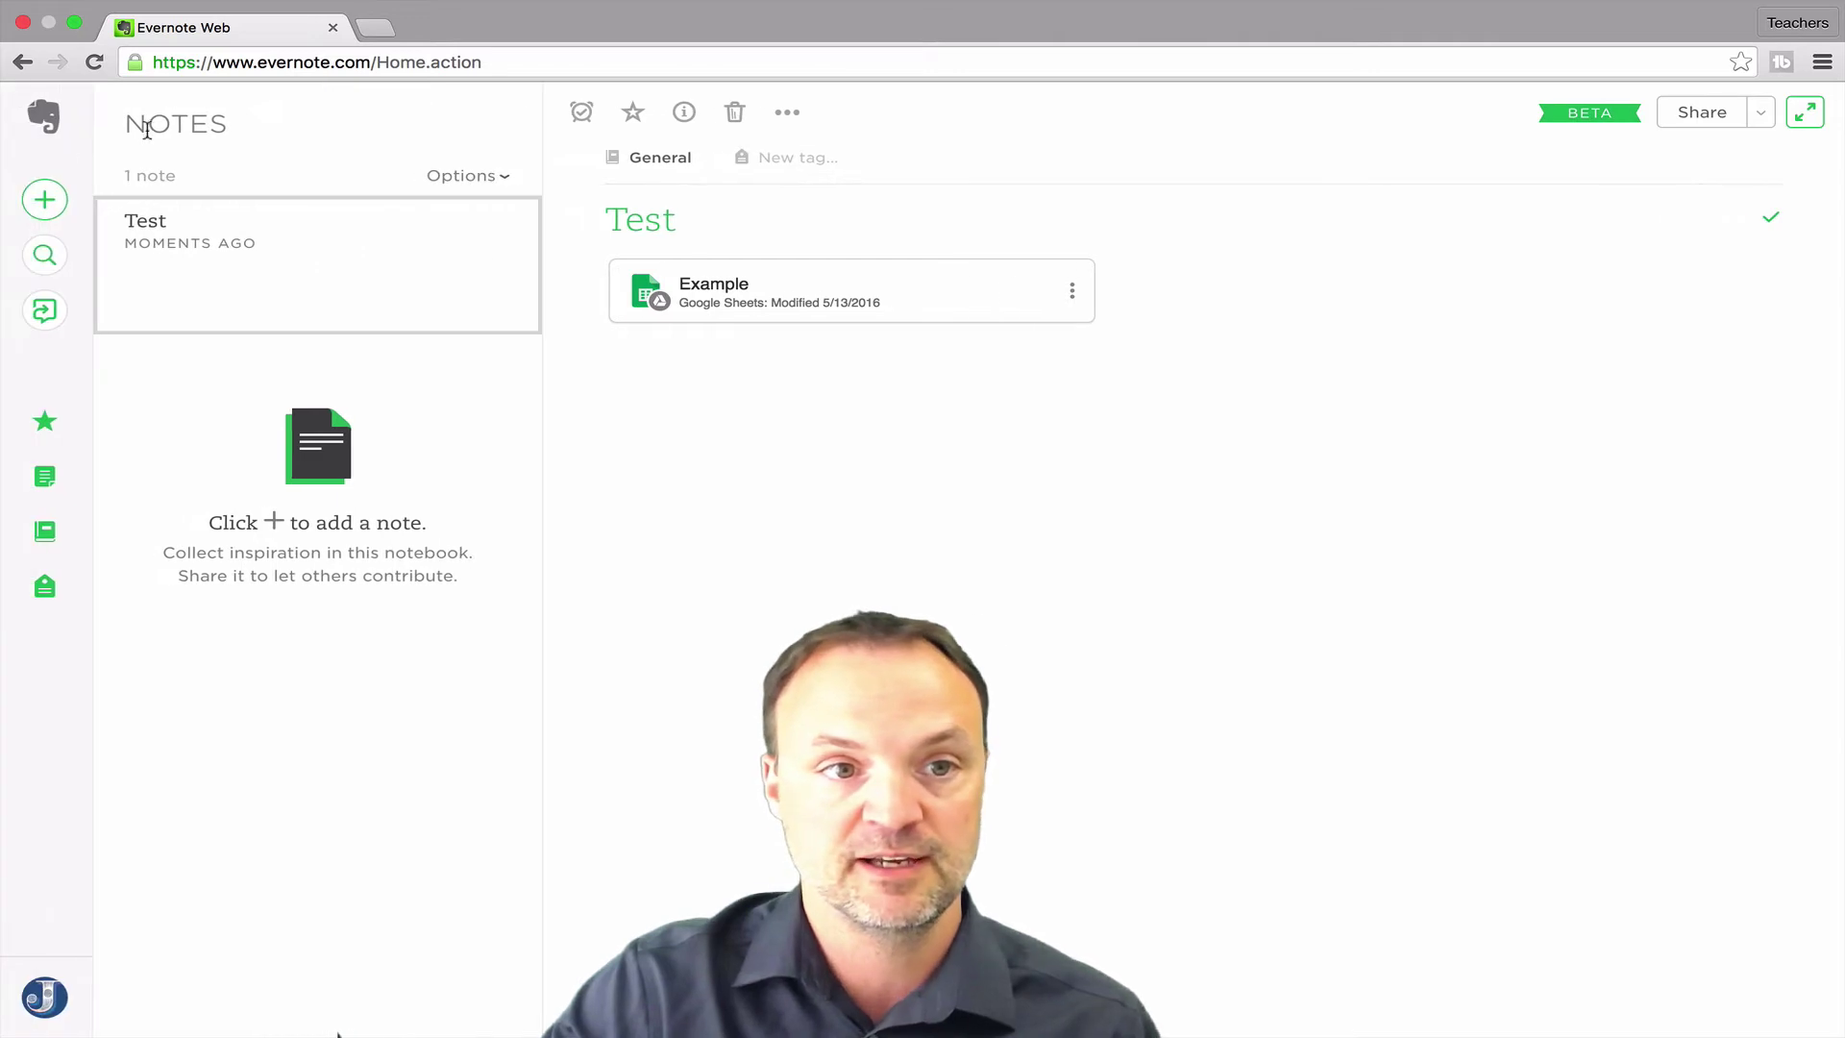
click(44, 254)
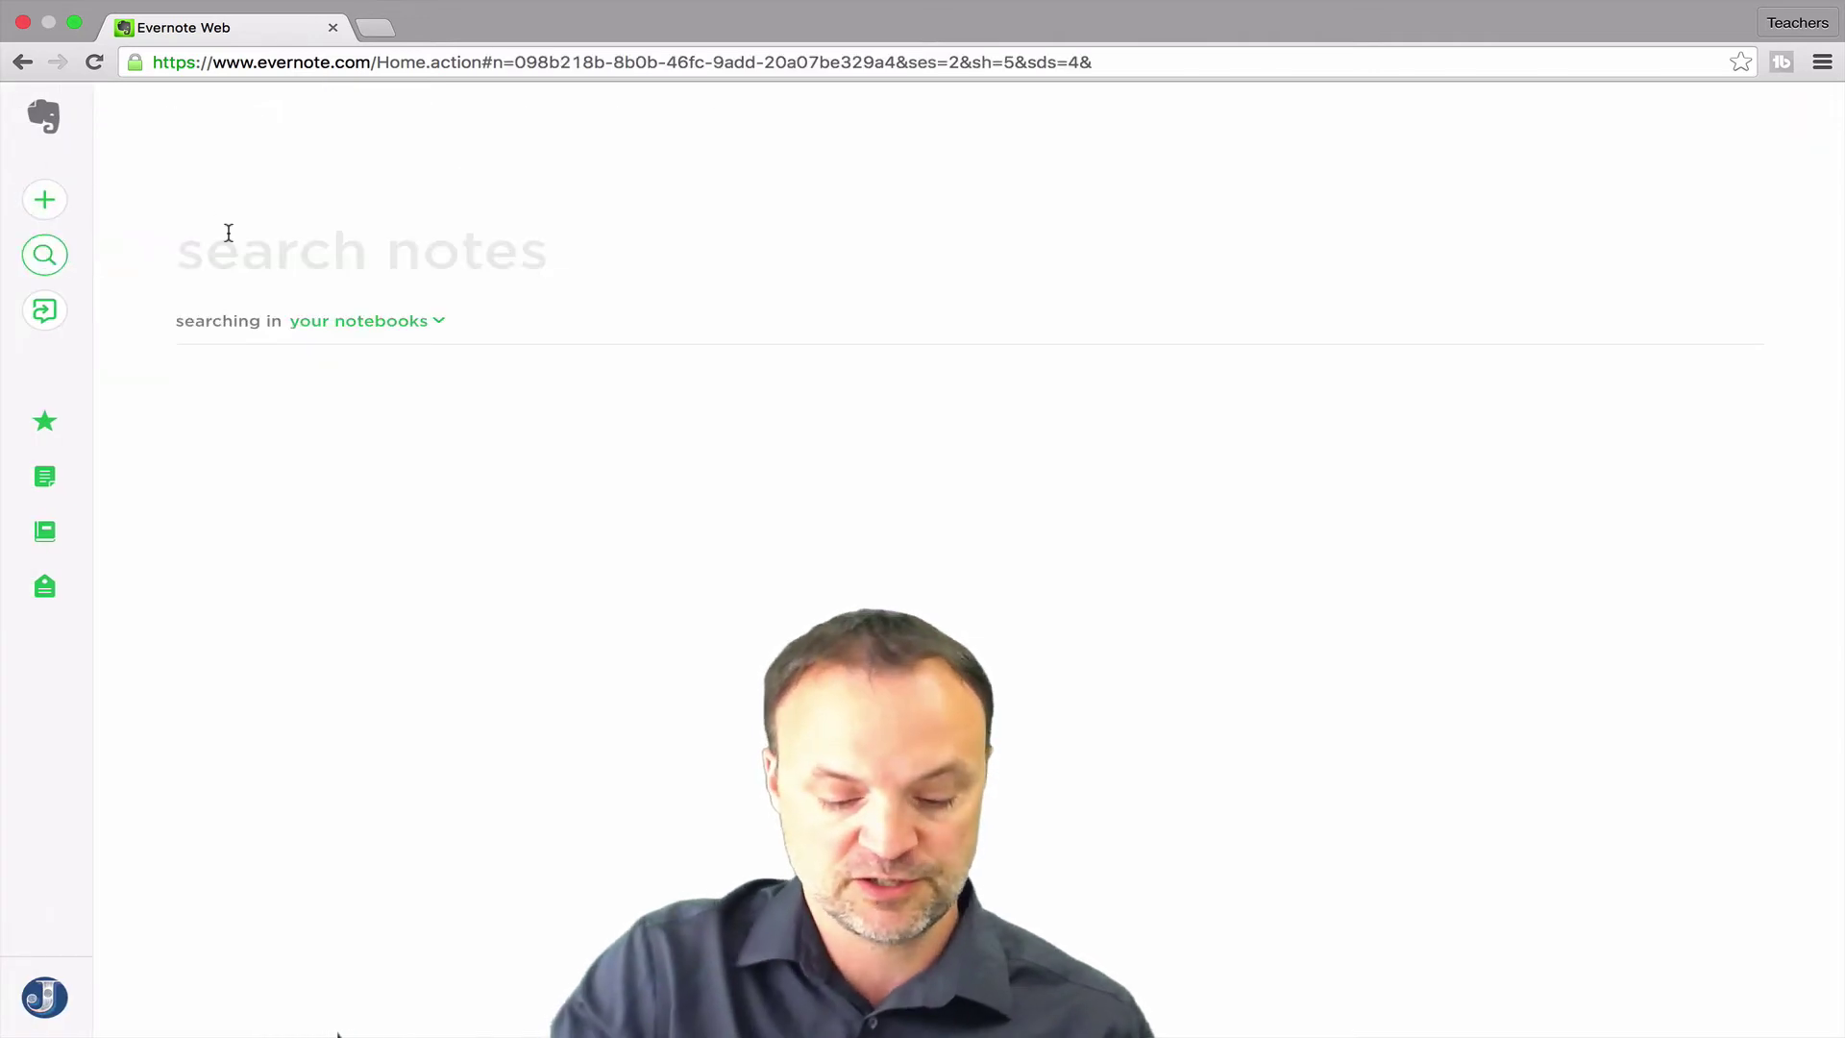
text(ezample)
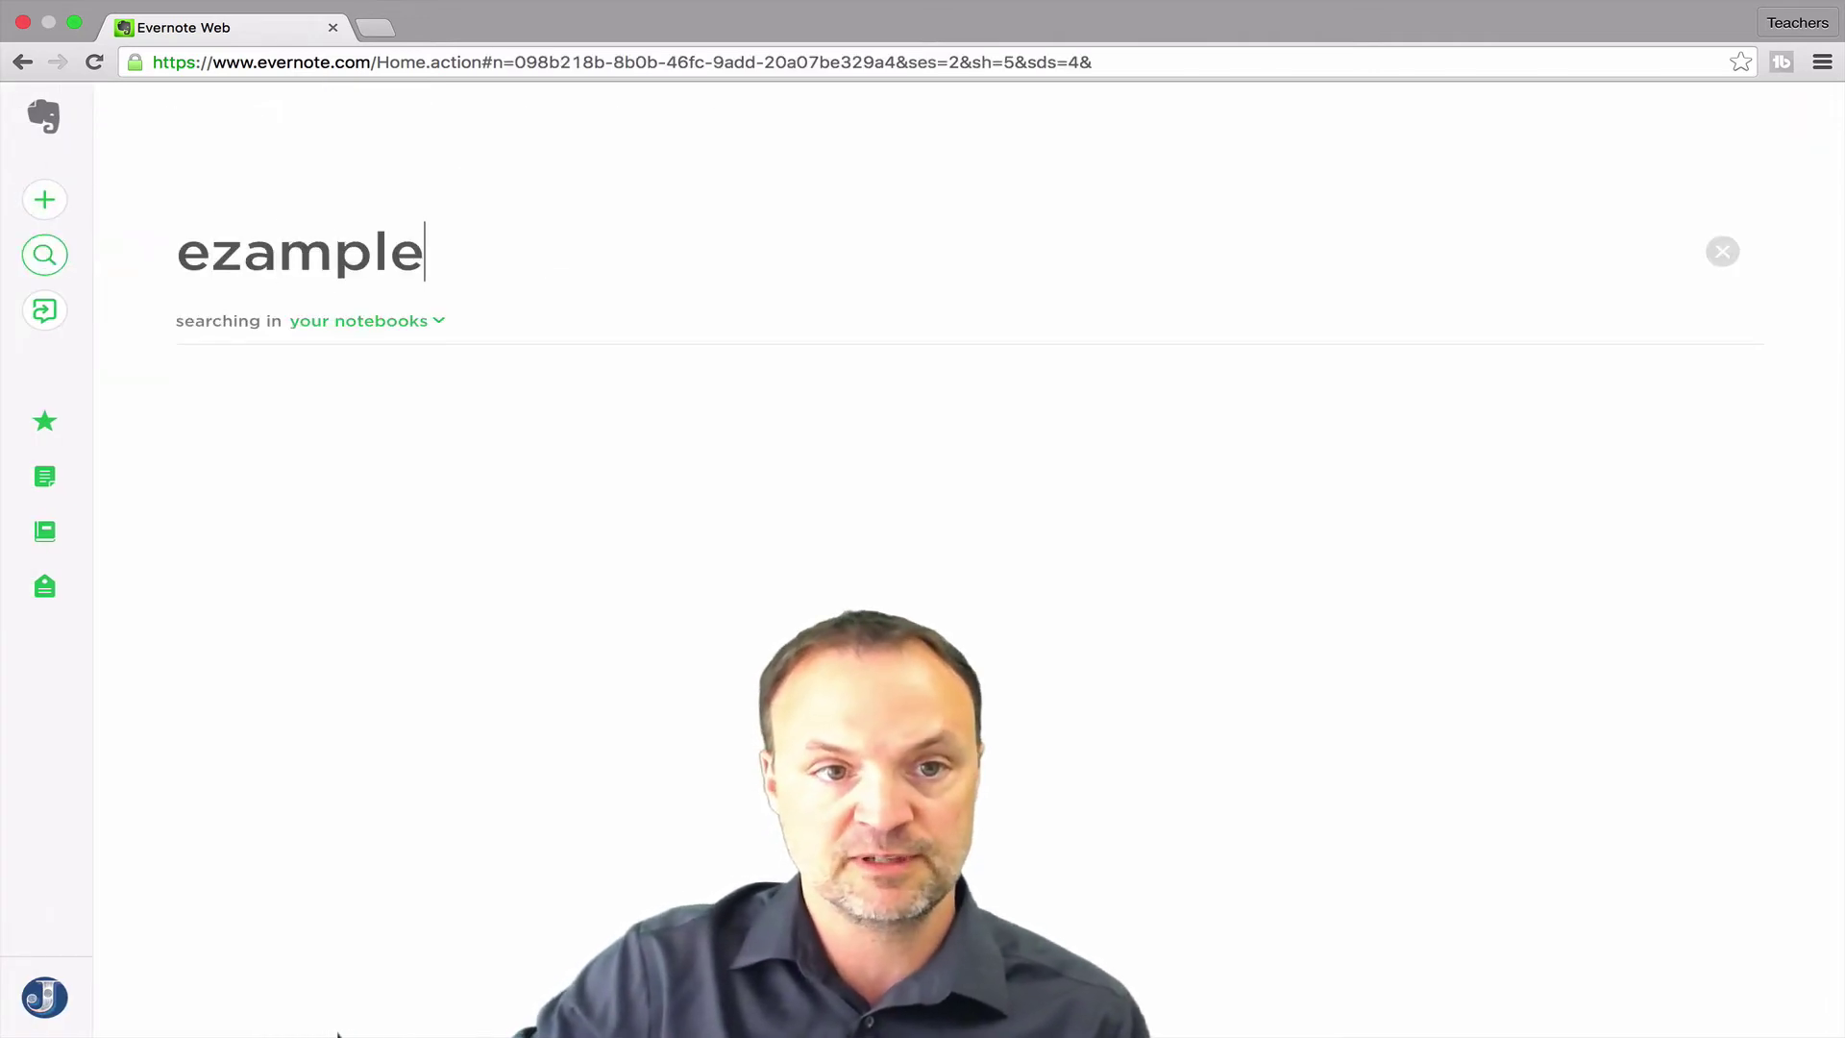
key(BackSpace)
key(BackSpace)
key(BackSpace)
key(BackSpace)
key(BackSpace)
key(BackSpace)
text(xamp)
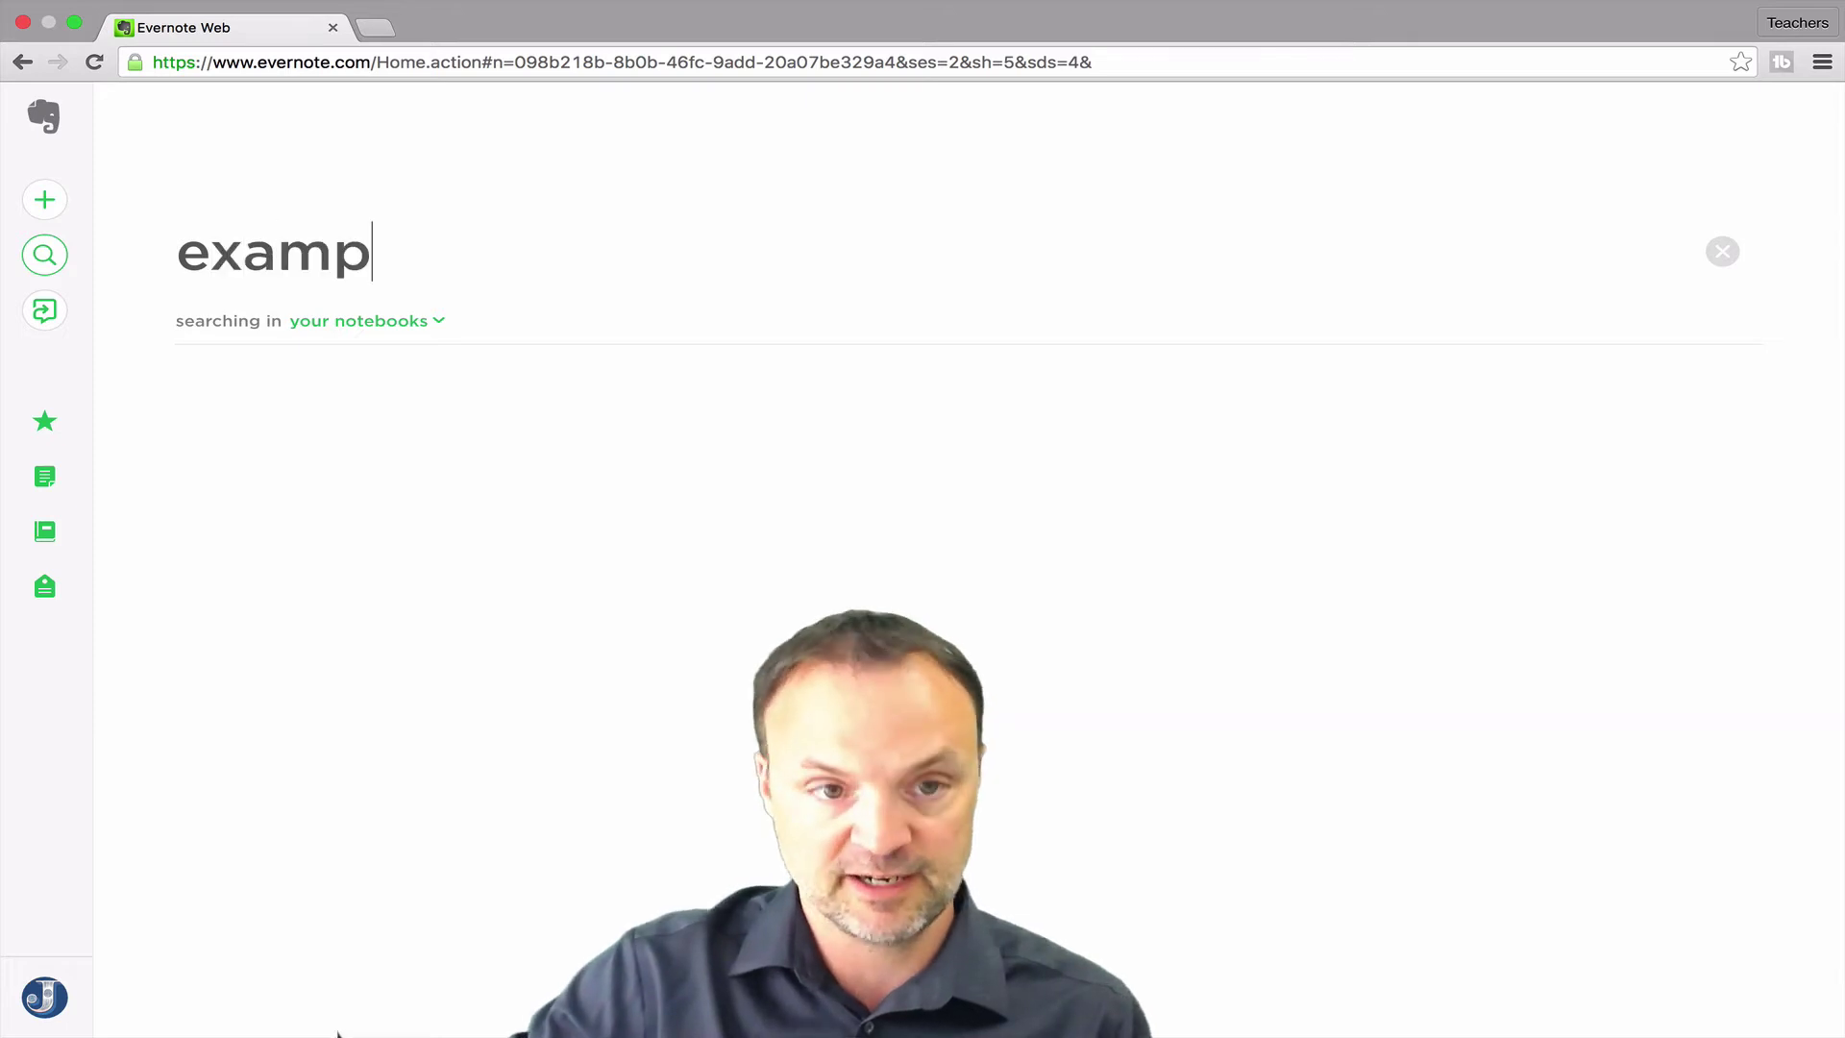
text(le)
key(Return)
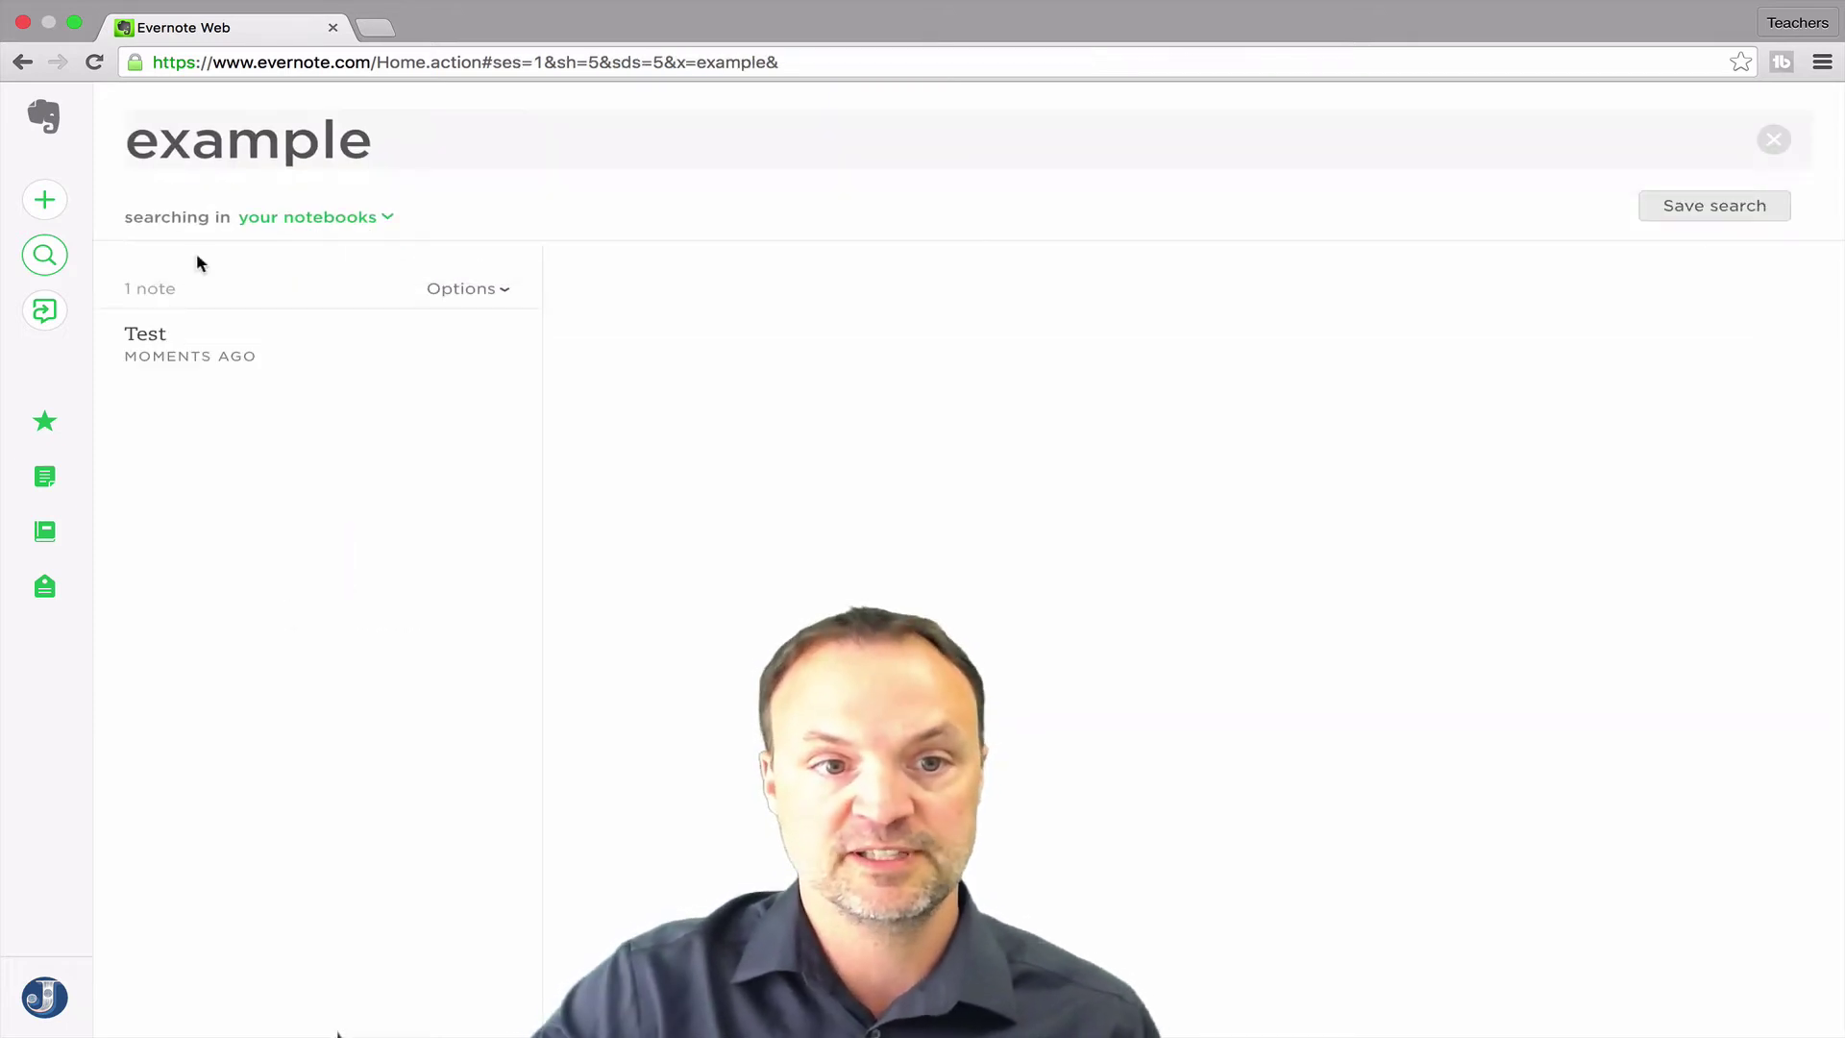
click(268, 401)
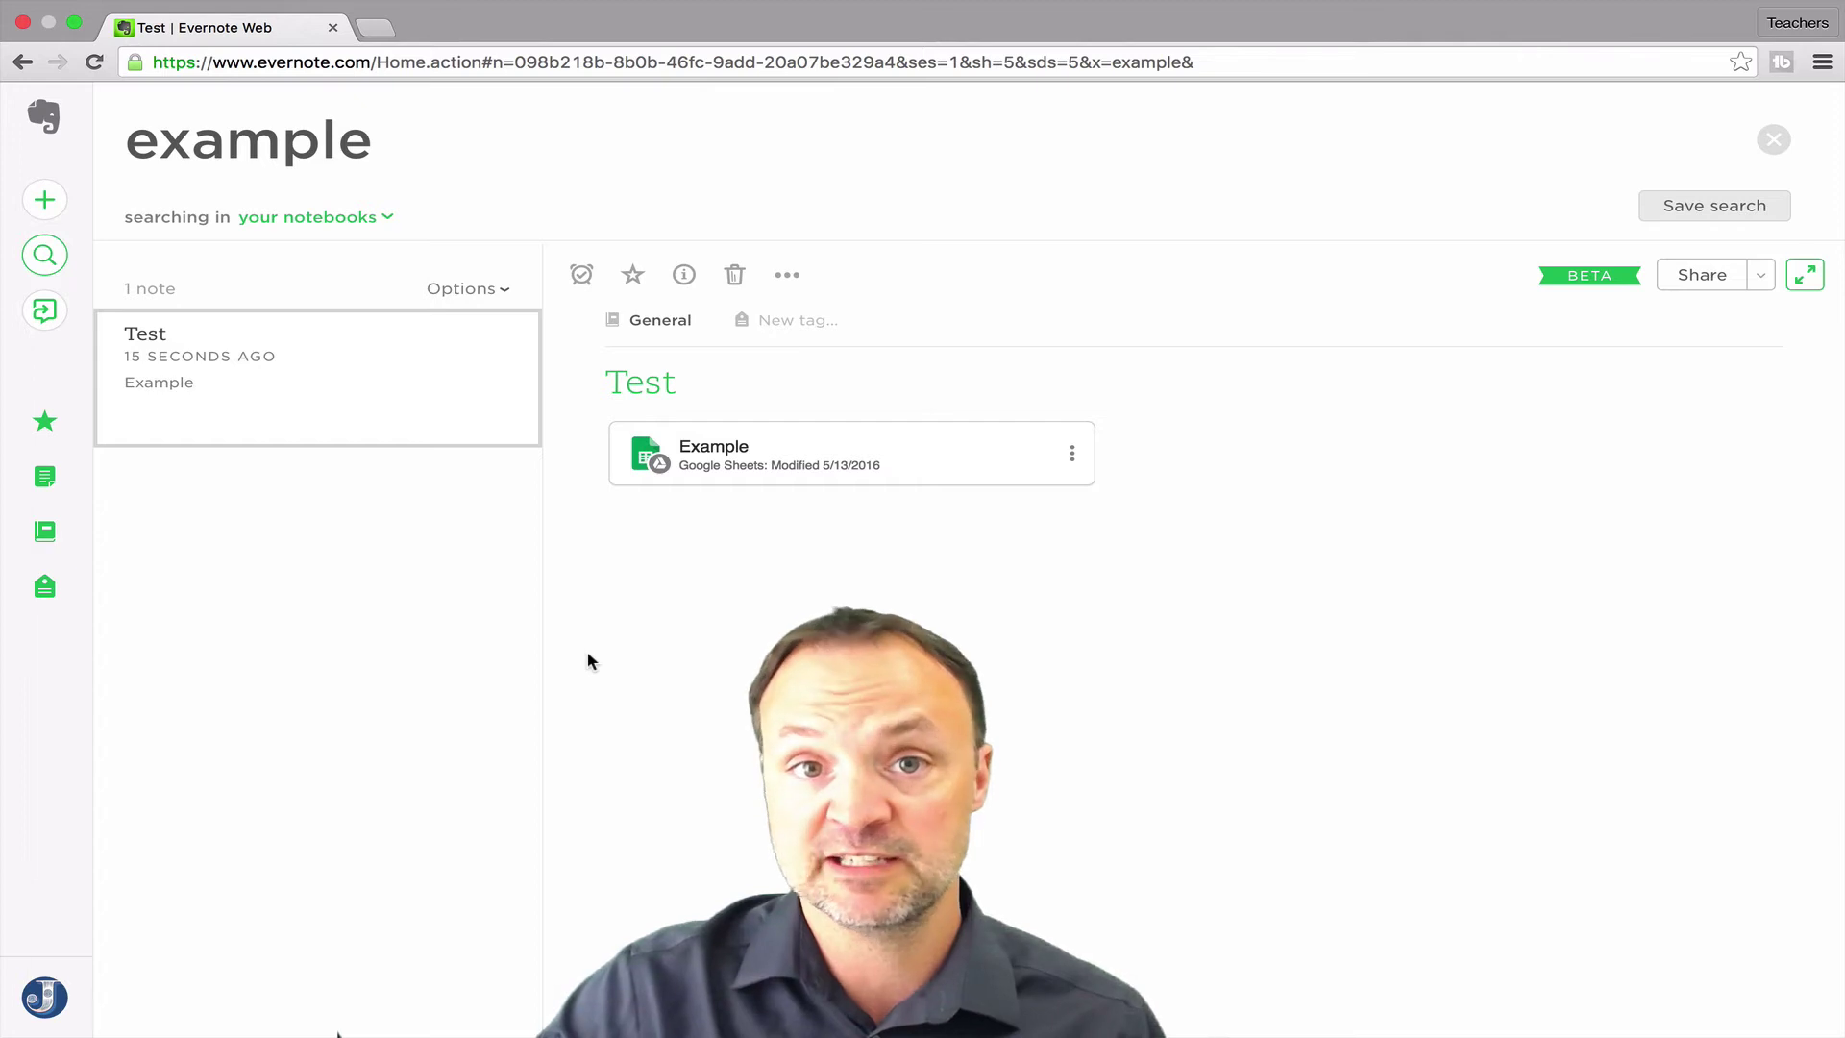
Check Google under Connected Services in account settings, then return to the notes.
click(33, 1002)
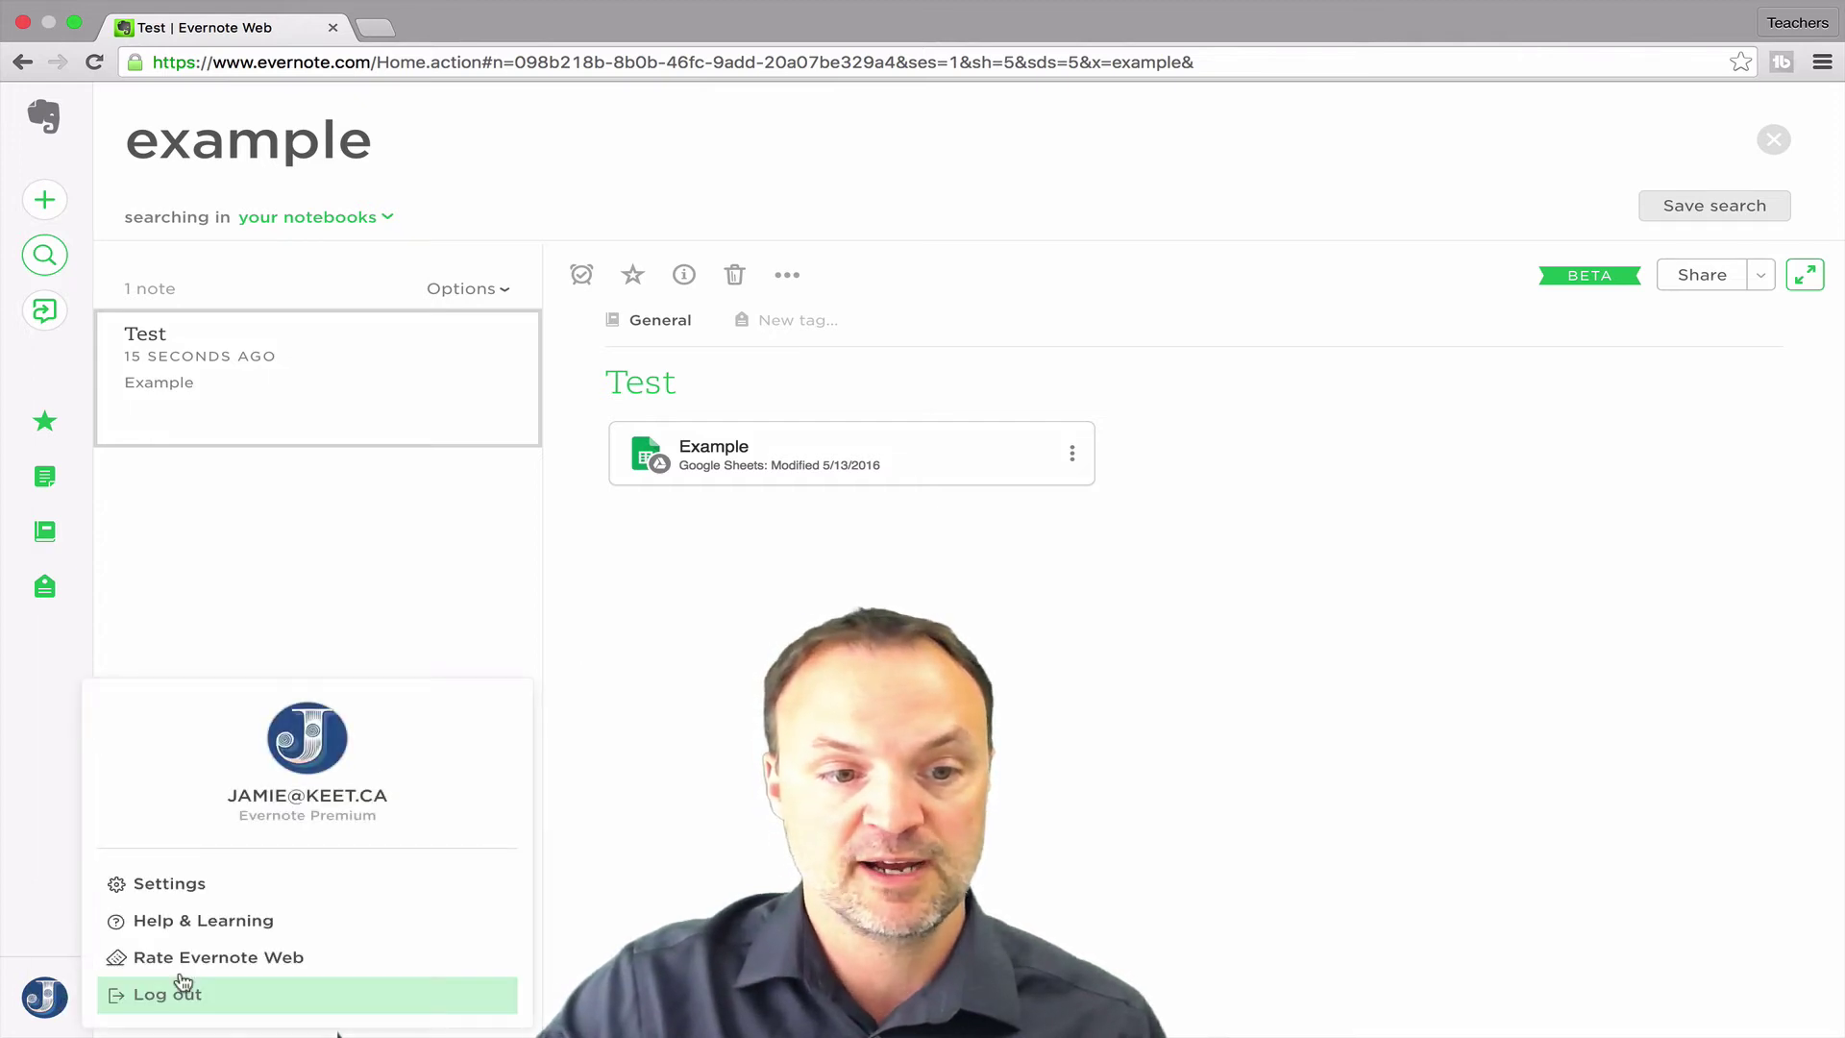
click(234, 880)
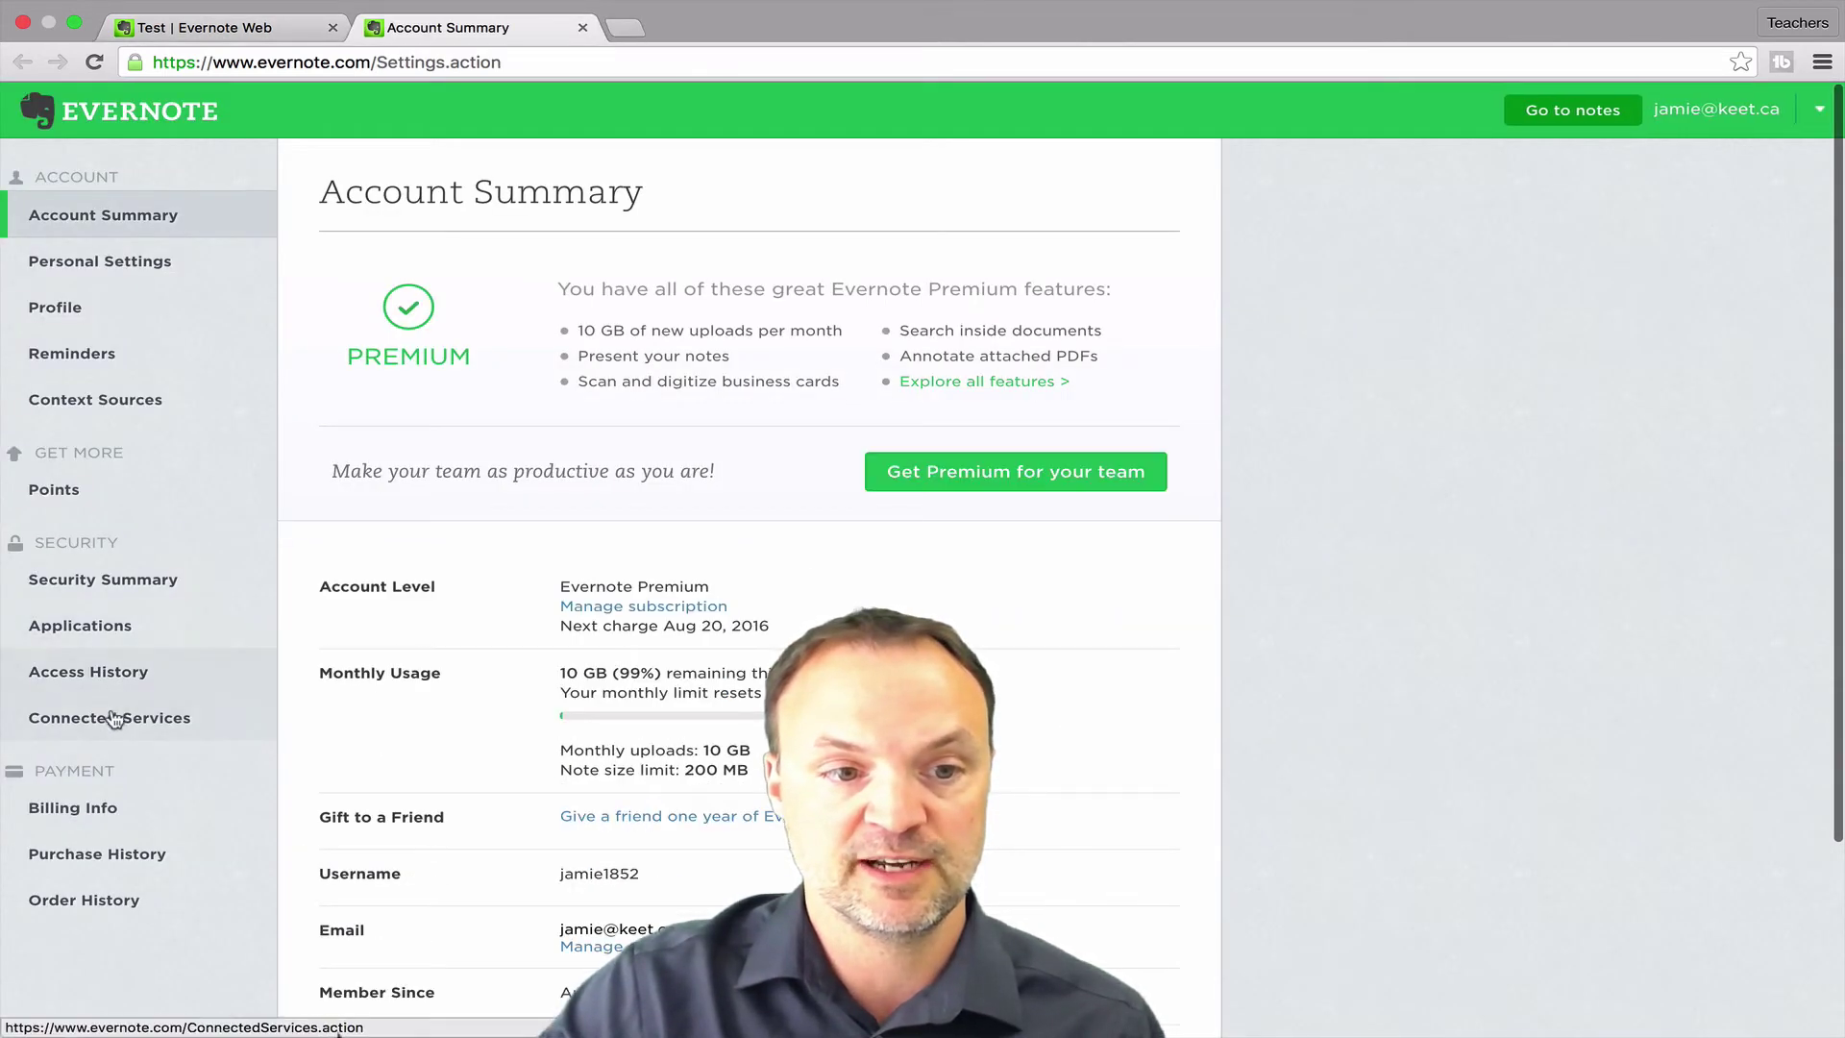
click(126, 718)
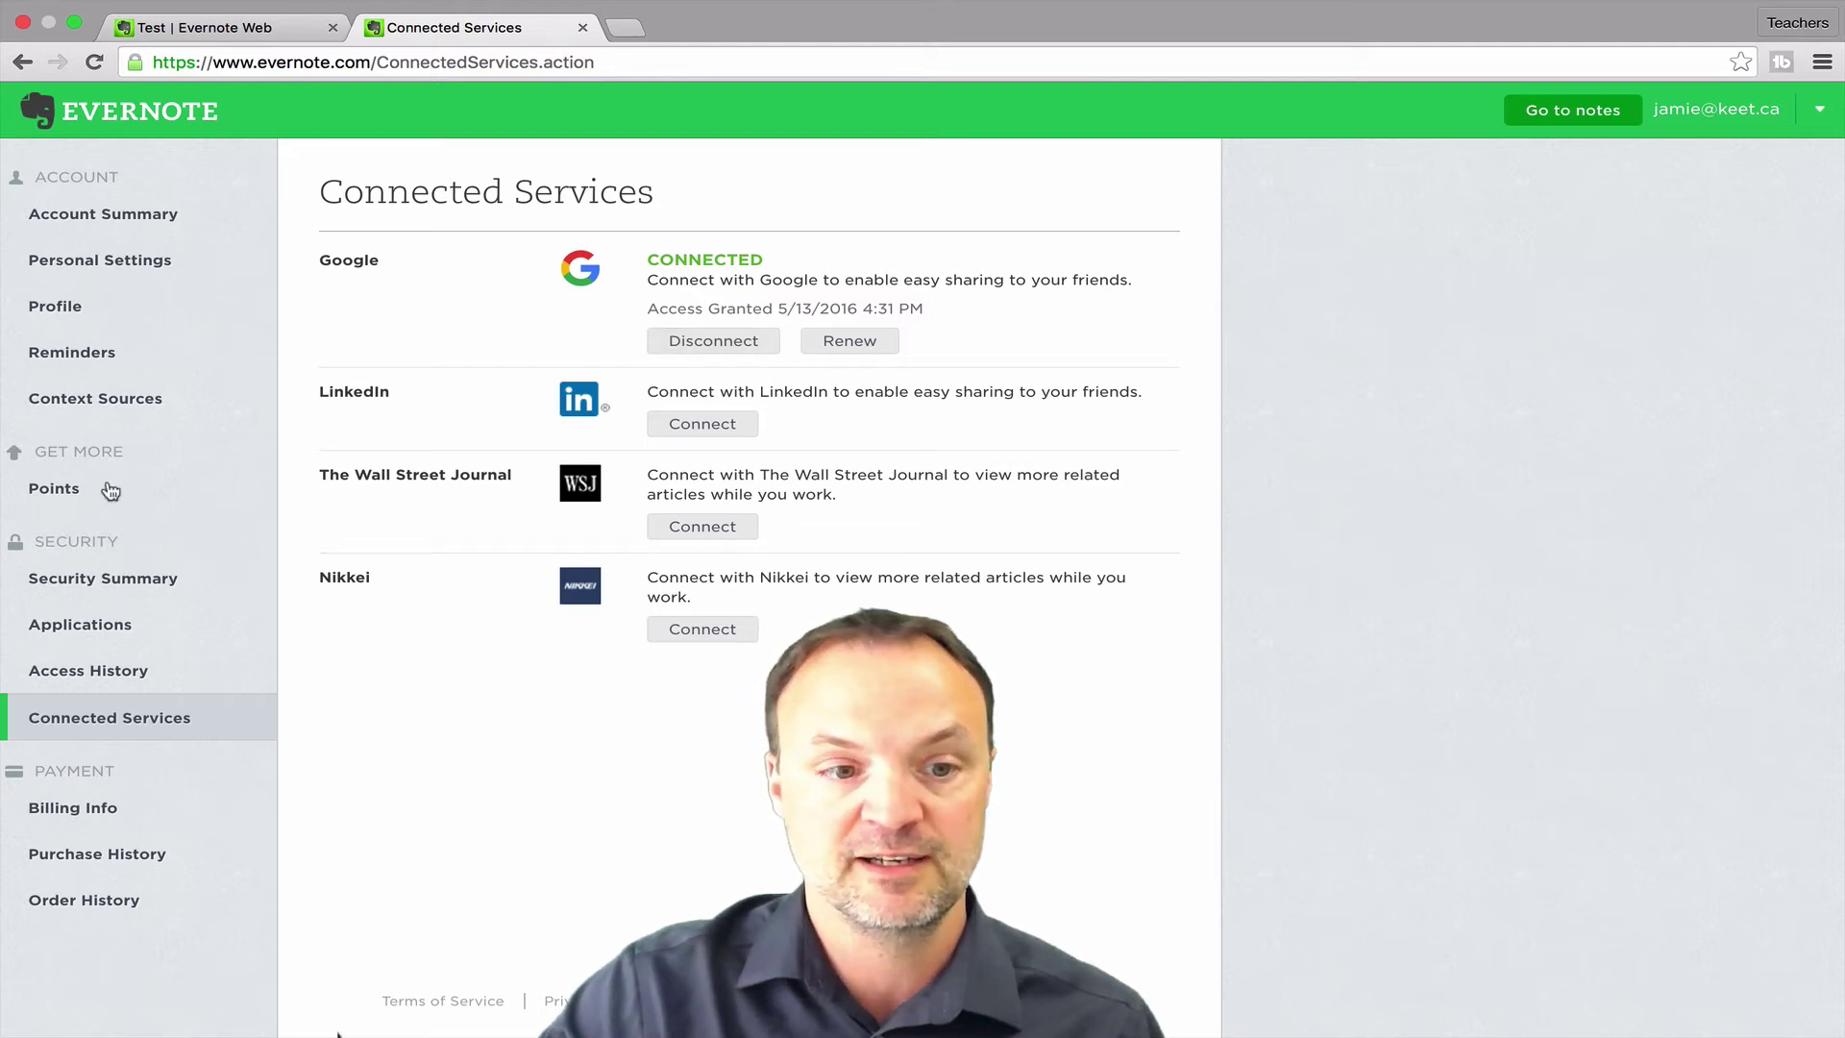
click(40, 112)
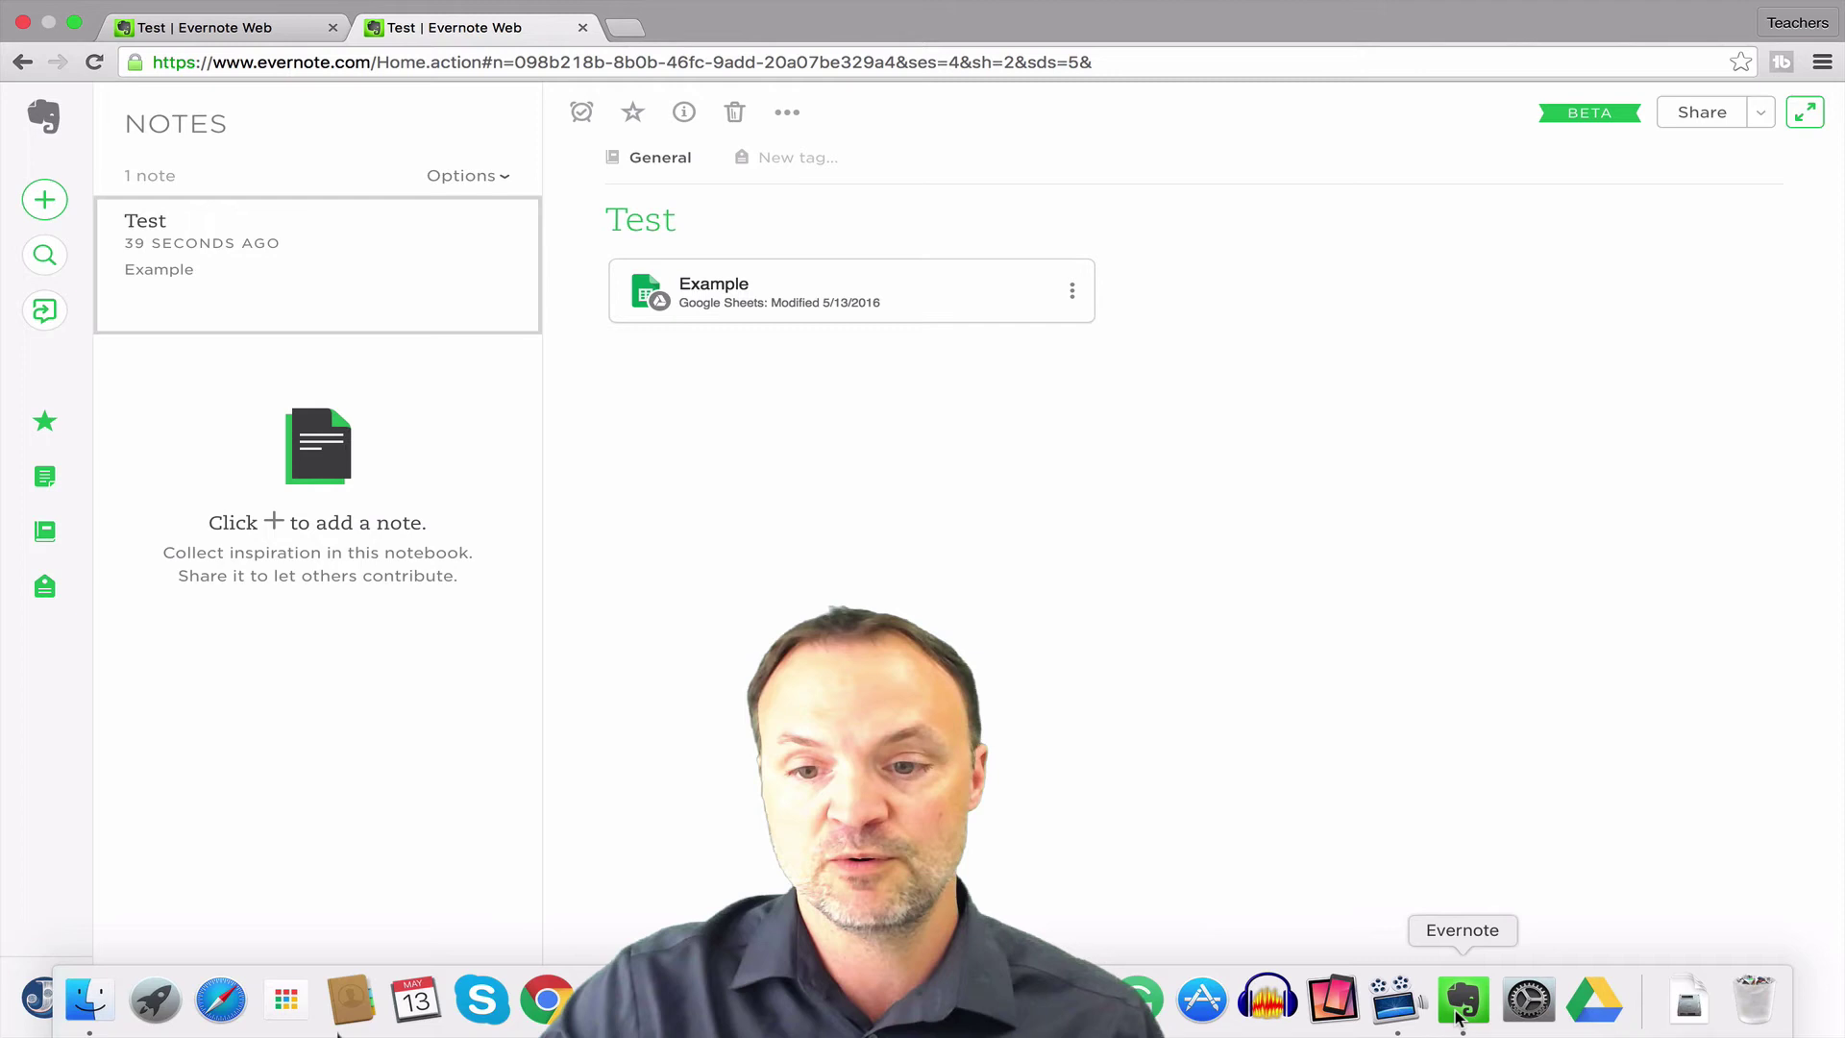
In the Evernote desktop app, open the Test note and follow its Example link.
click(1459, 1002)
click(109, 230)
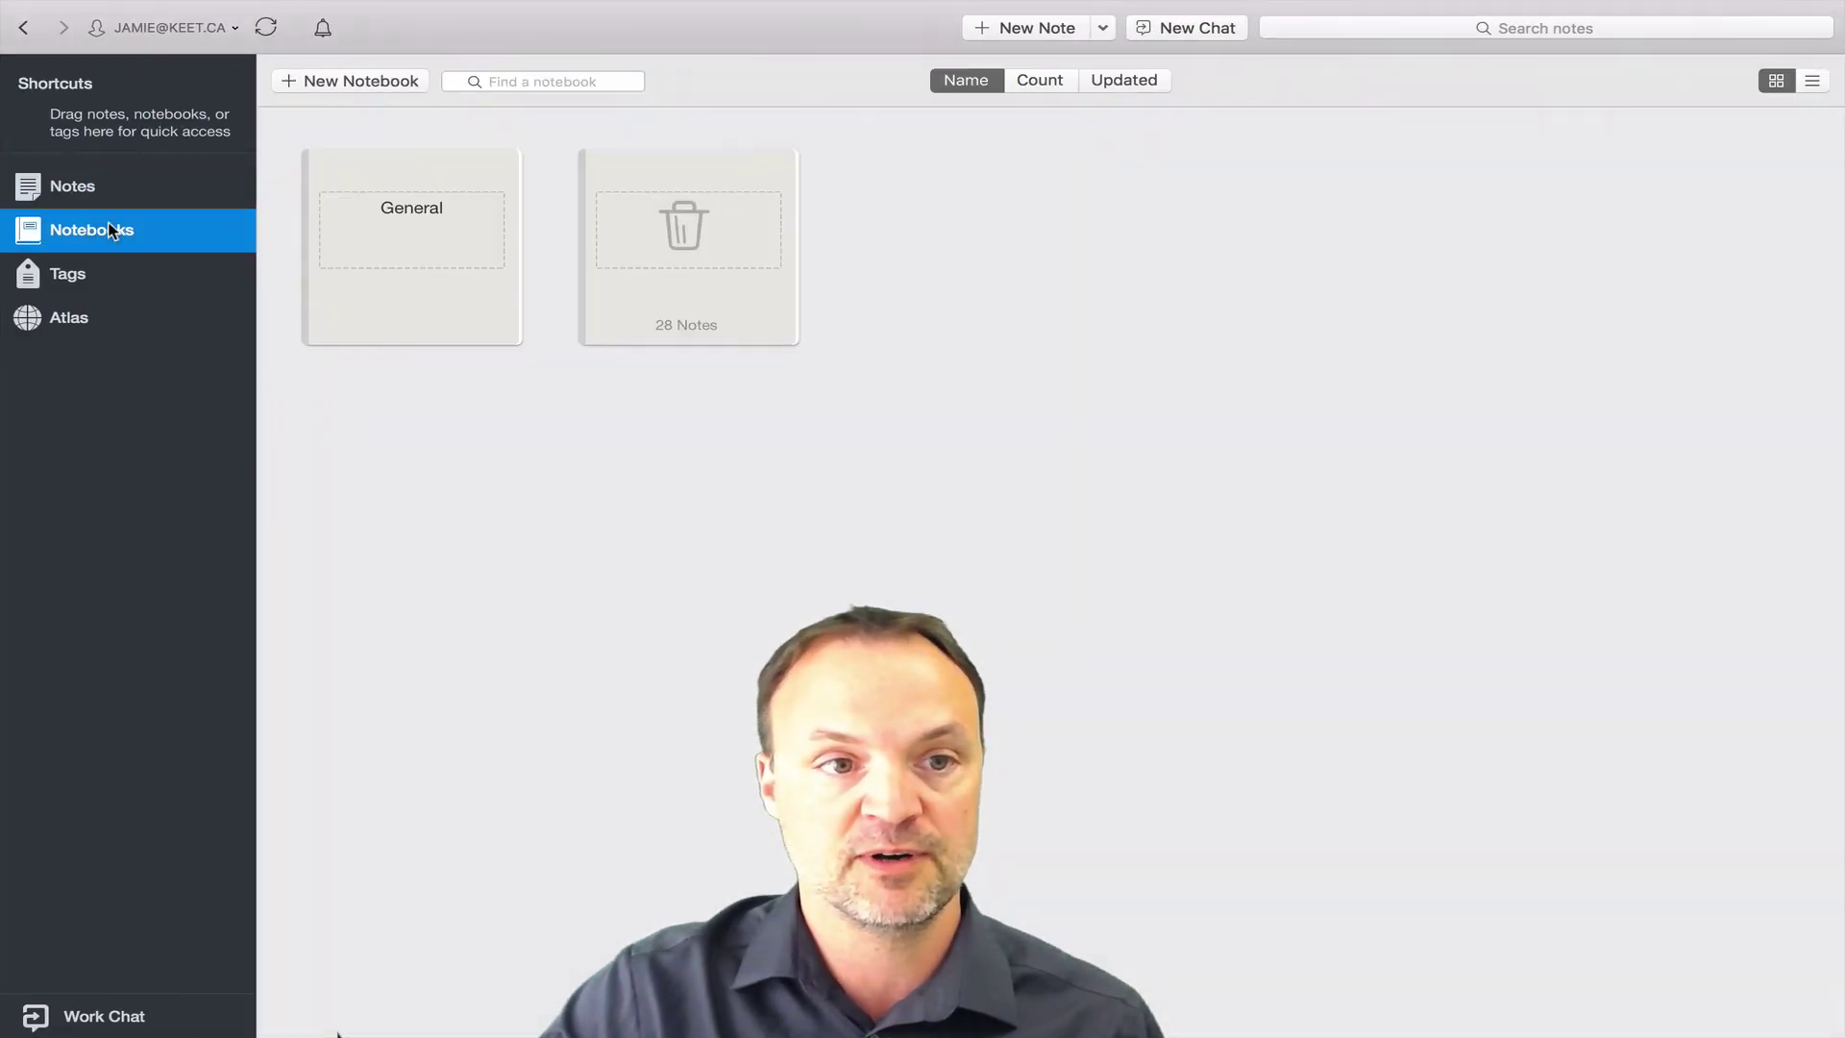
click(98, 187)
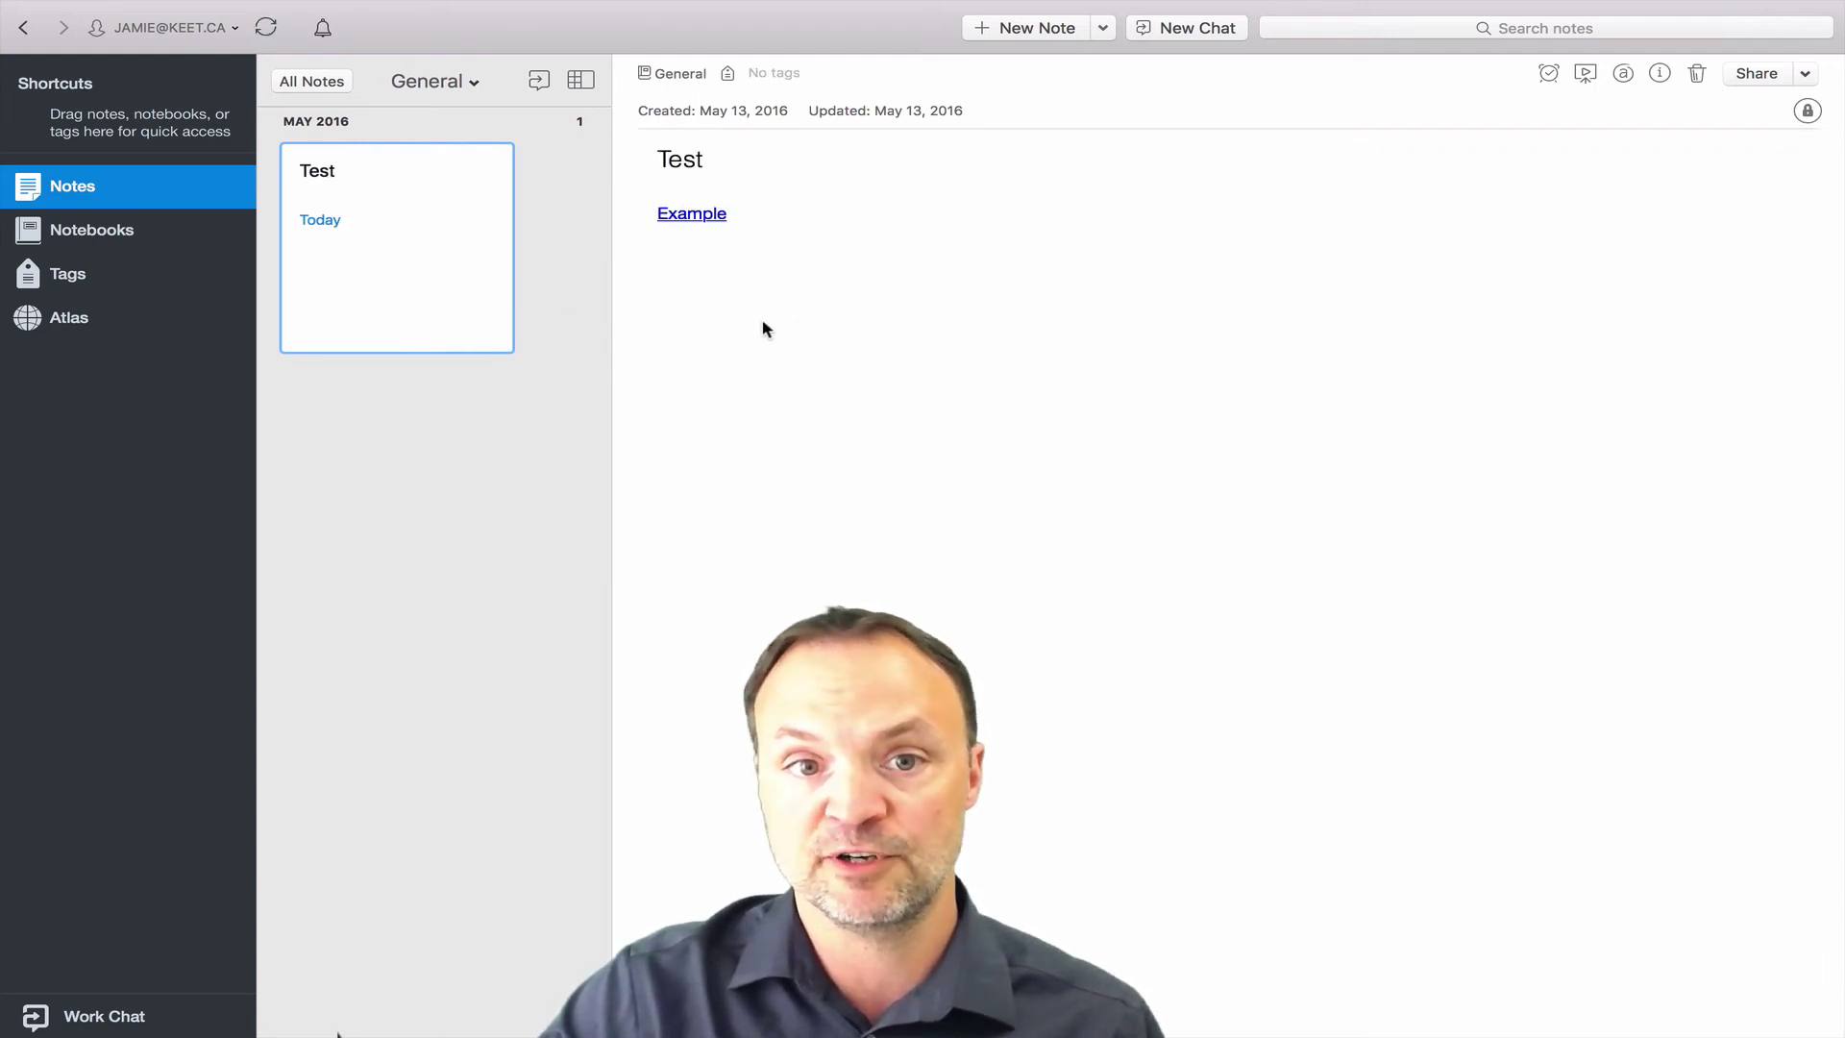
click(720, 221)
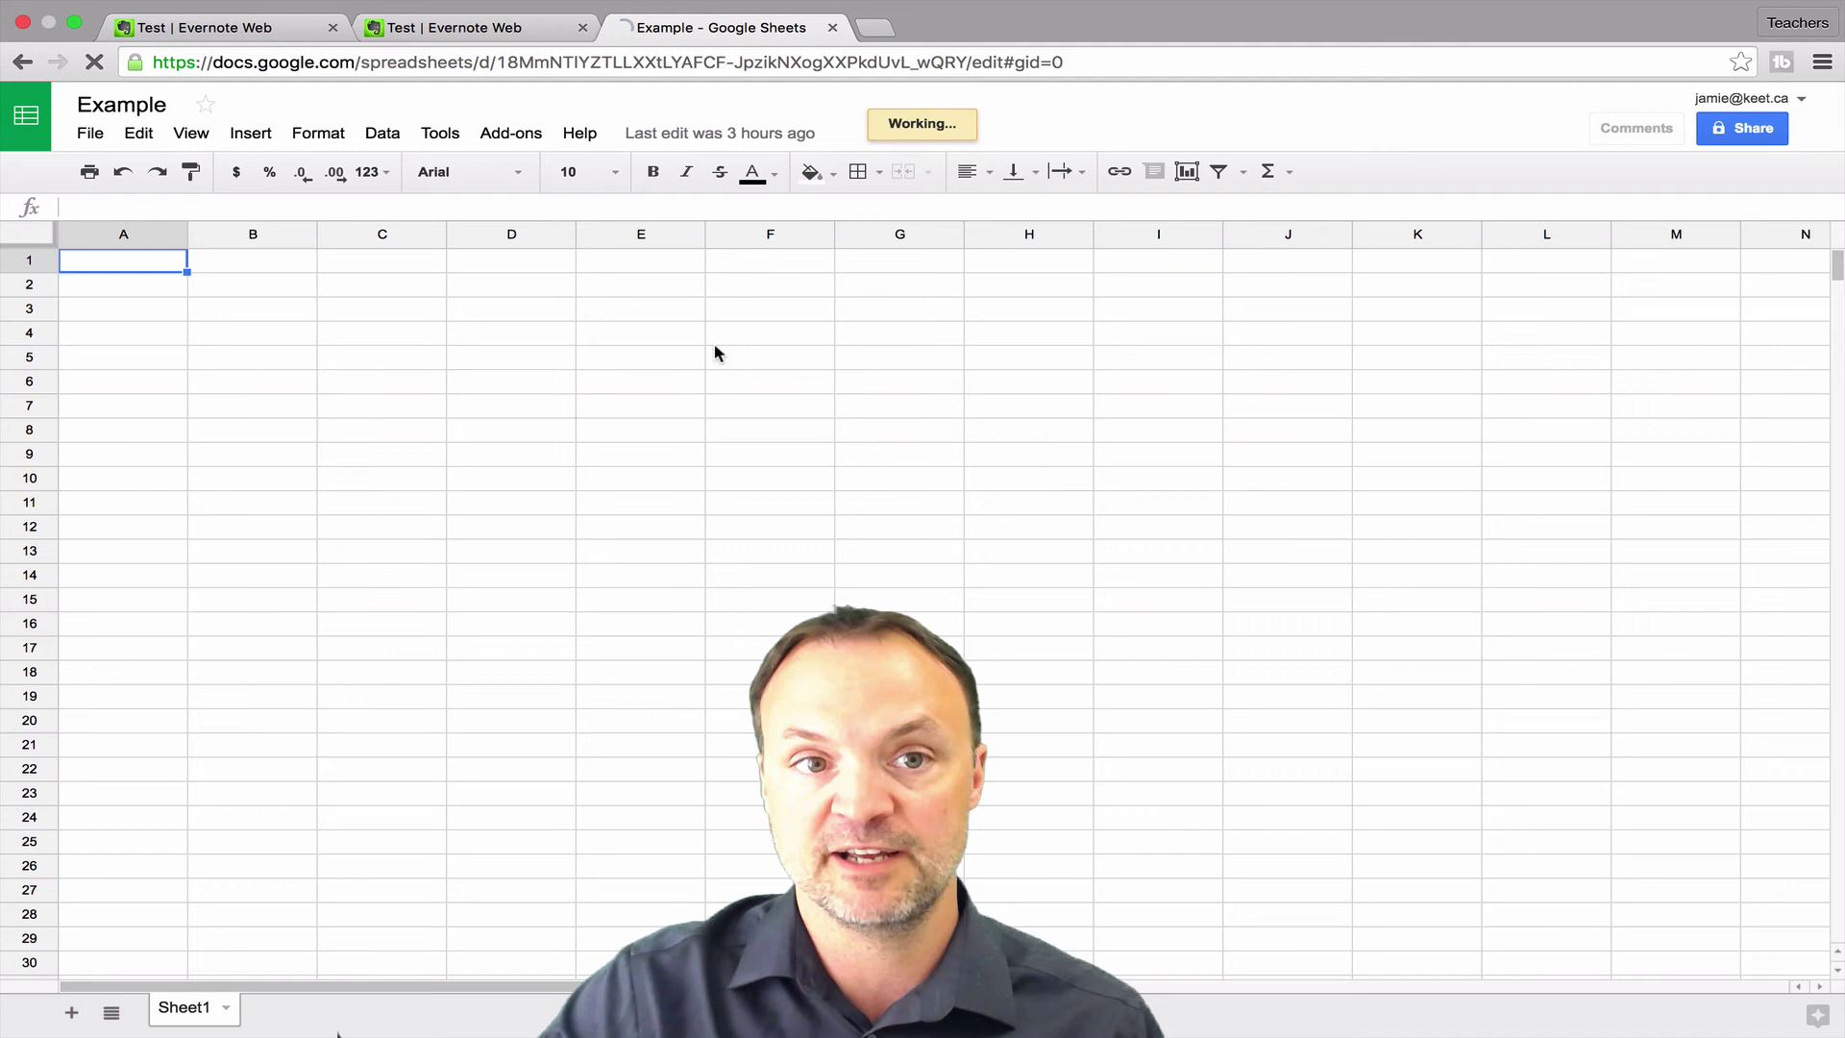
In the Evernote Web tab, open the Example attachment card in Google Sheets.
click(398, 30)
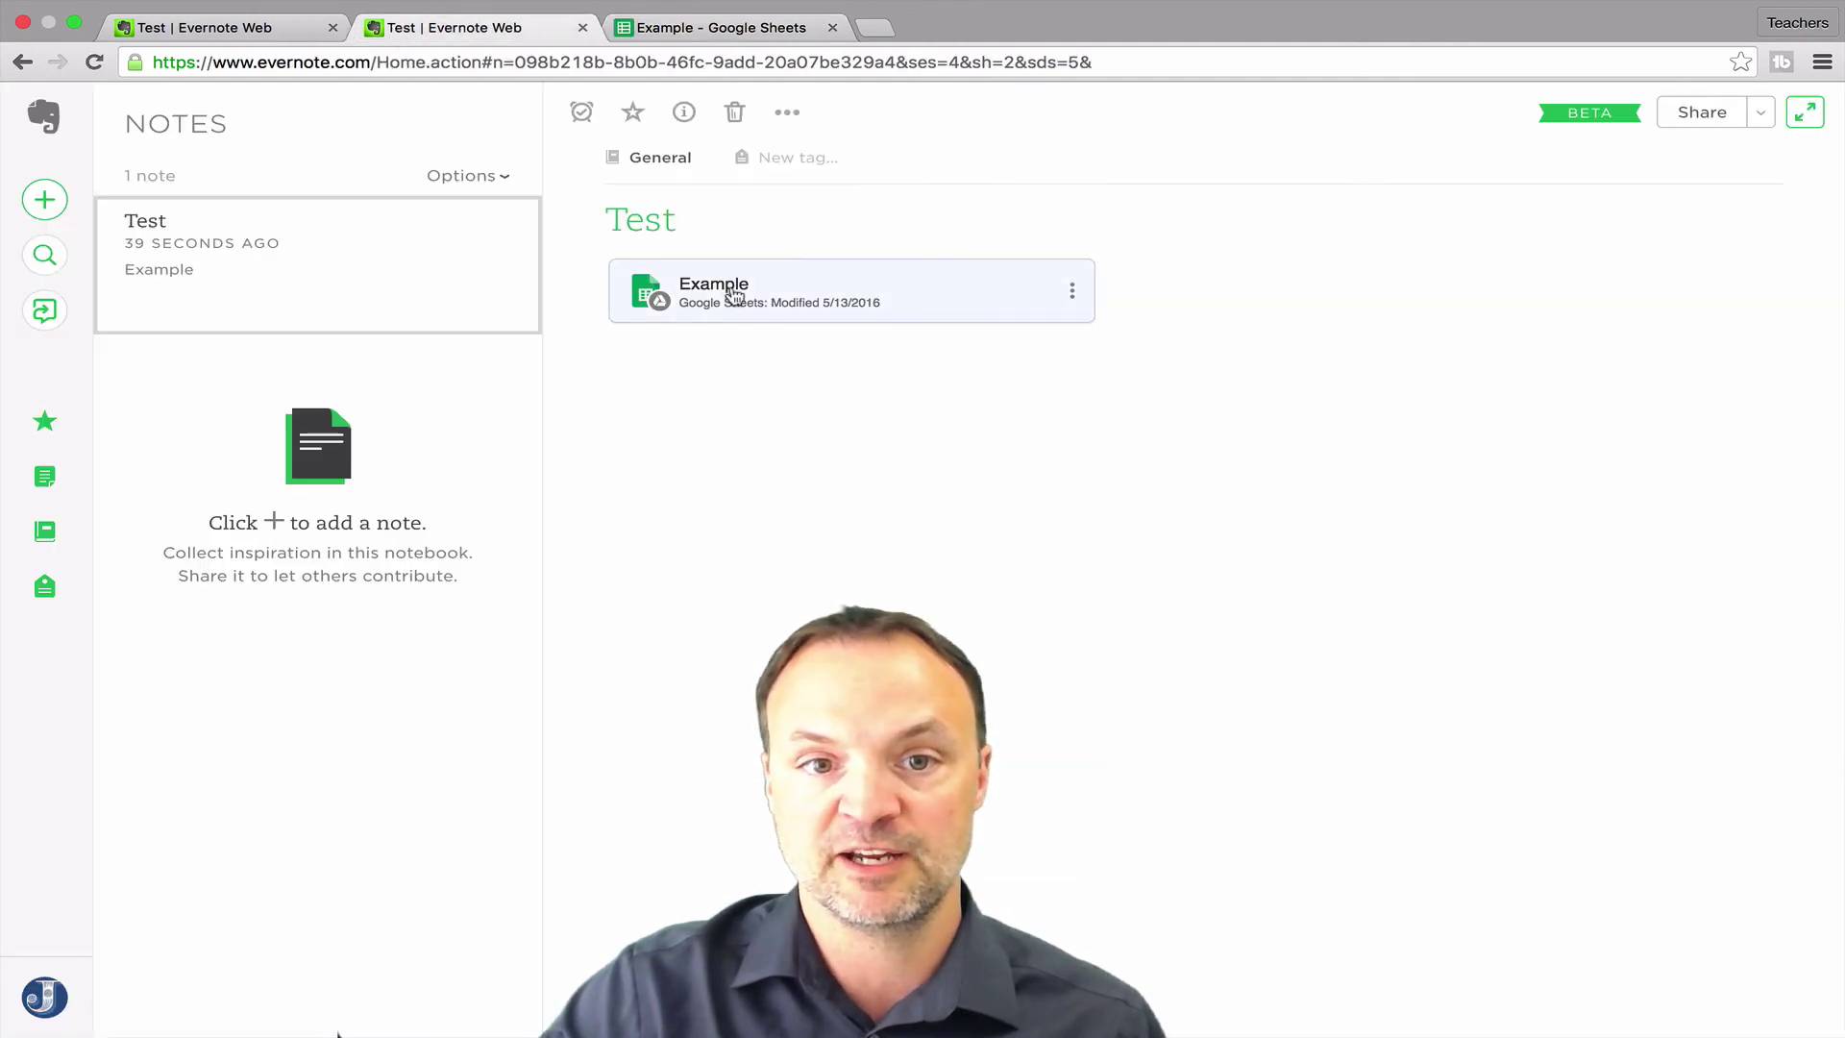
click(732, 297)
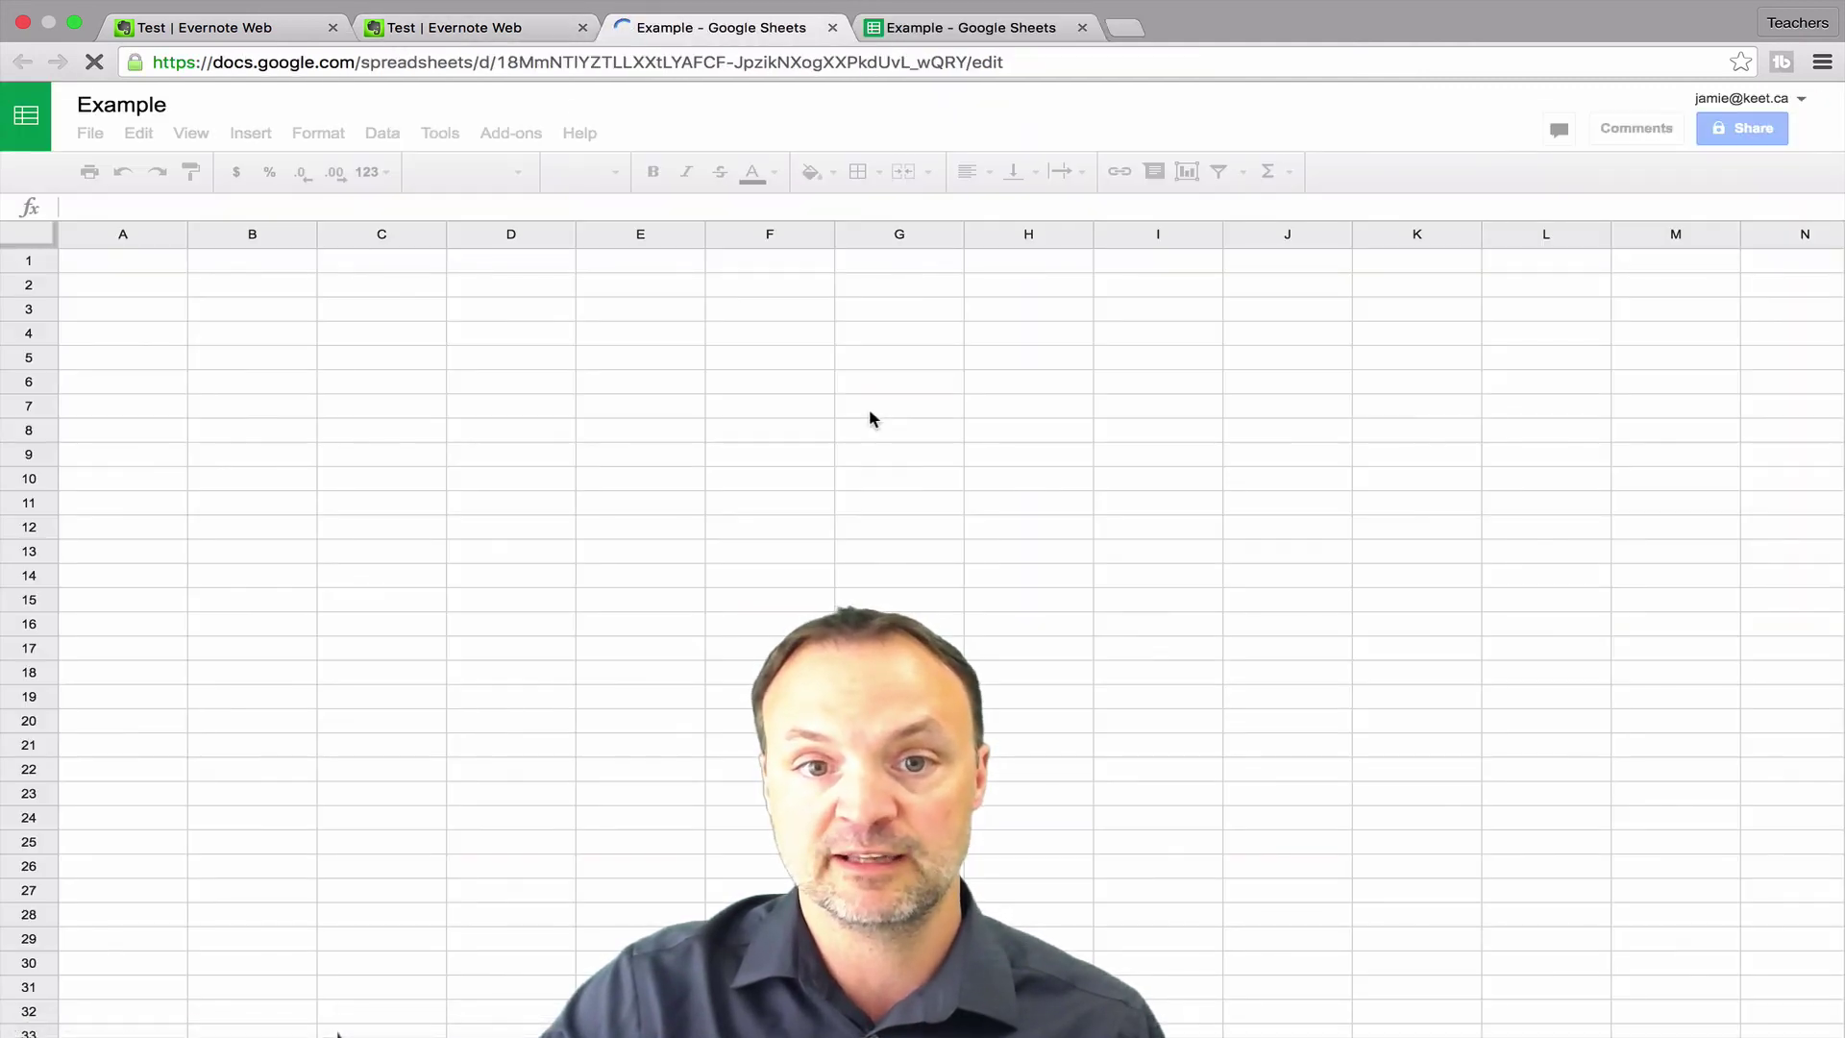